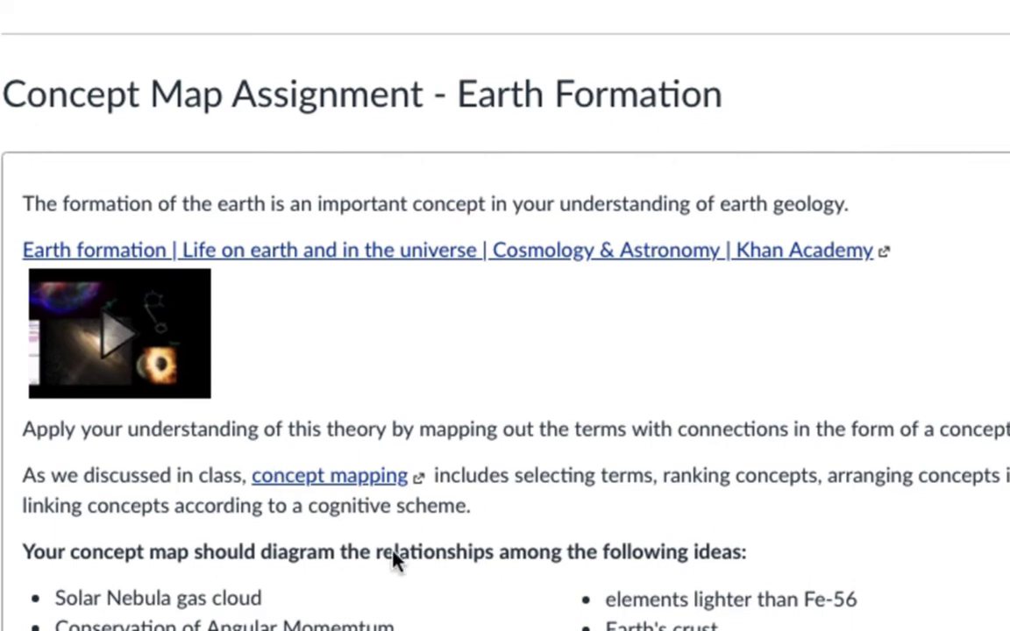
- Review the concept map assignment's idea list, open the linked bubbl.us site, and start a new mind map without signing in
scroll(436, 529, "down", 5)
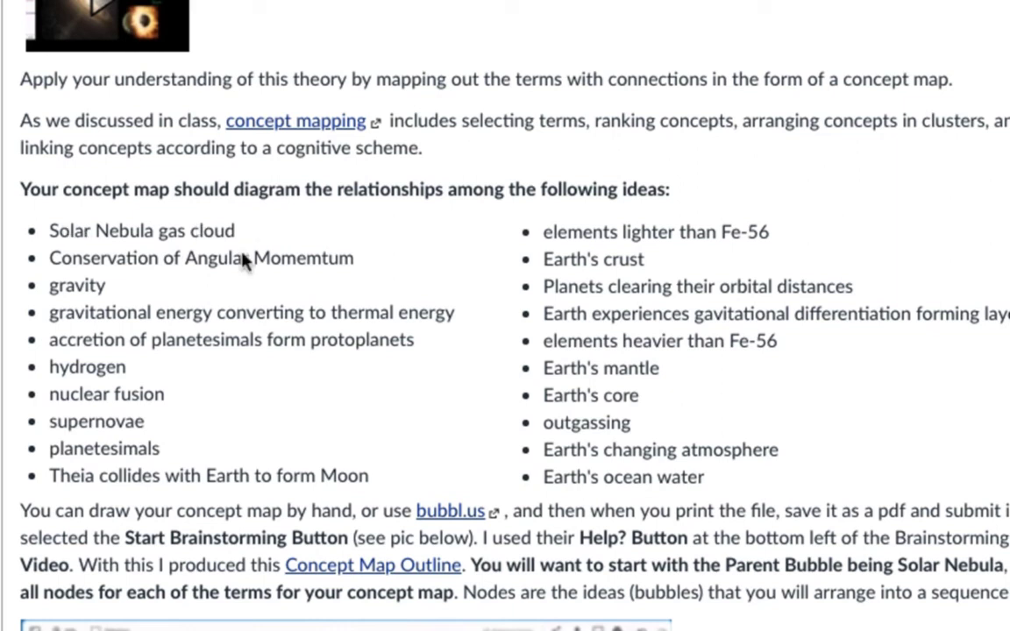
scroll(244, 259, "down", 2)
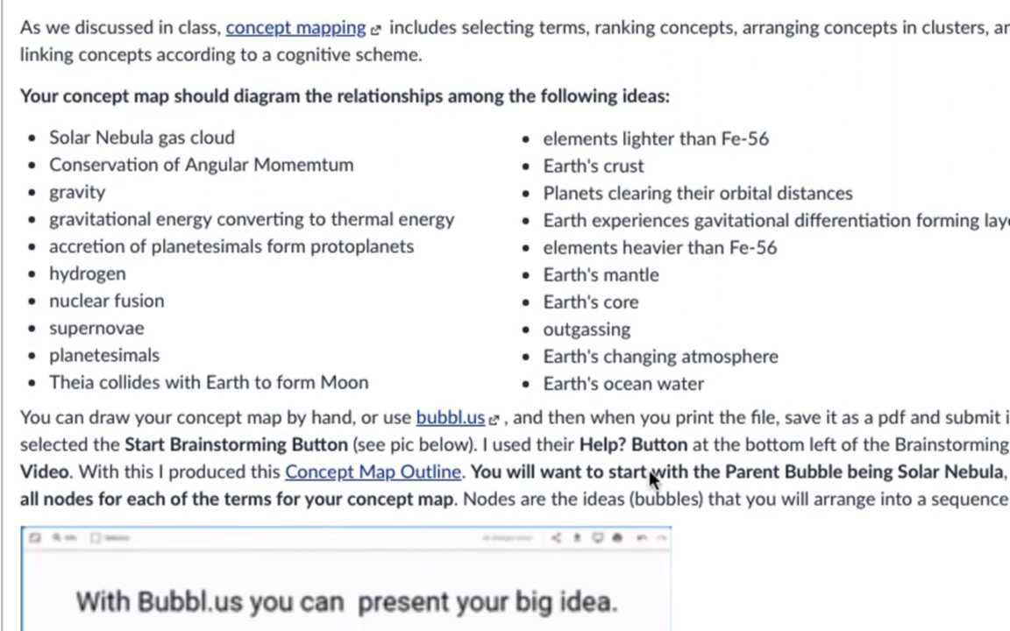
left_click(474, 422)
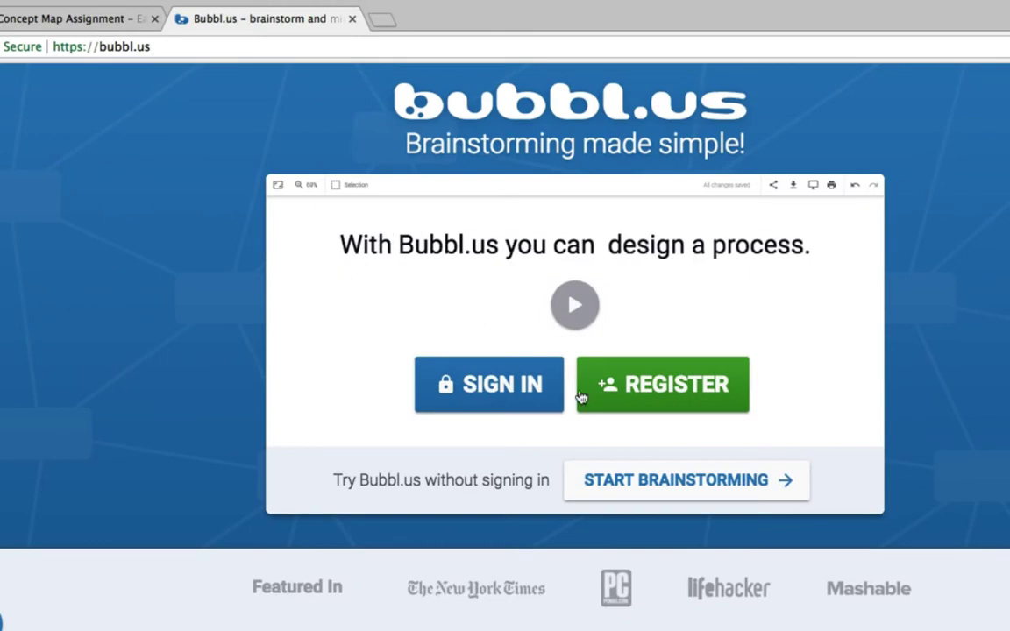
left_click(646, 482)
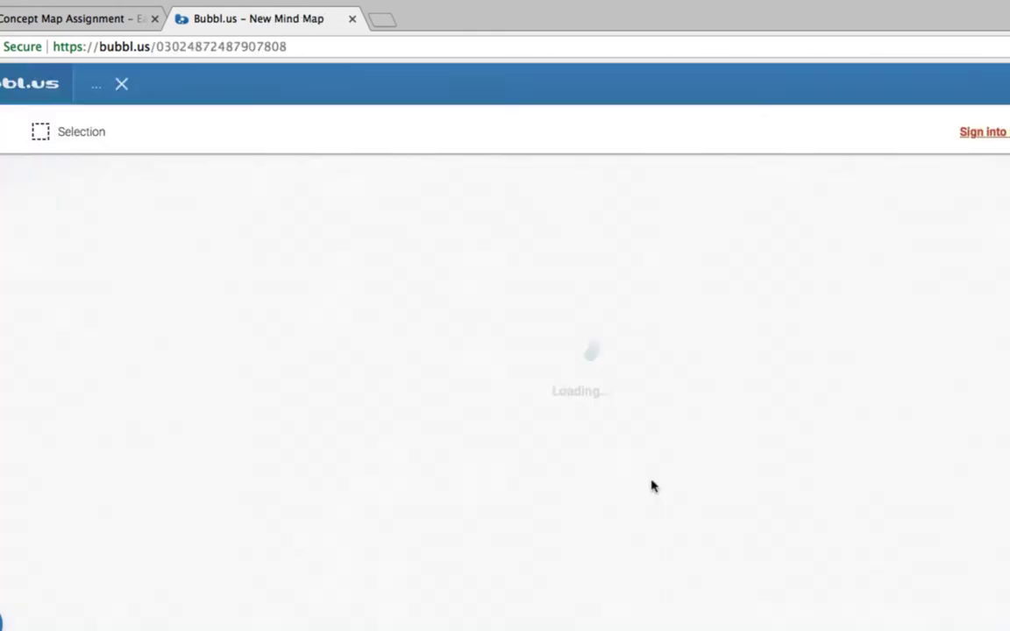
- Delete the placeholder "Start Here" bubble and add a new parent bubble labelled "SOLAR NEBULA"
left_click(595, 396)
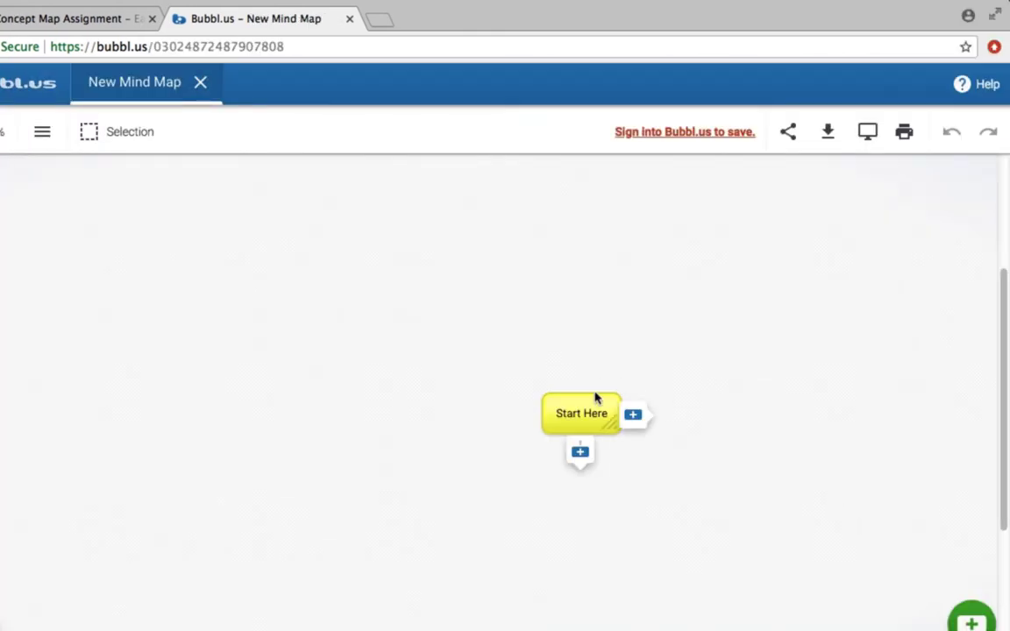
left_click(582, 405)
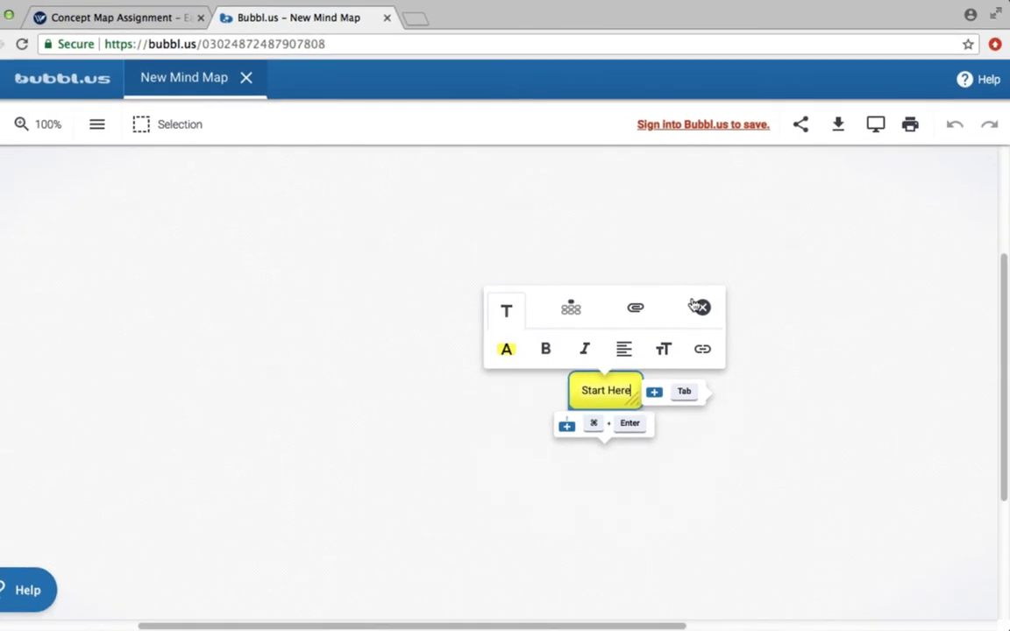
left_click(694, 305)
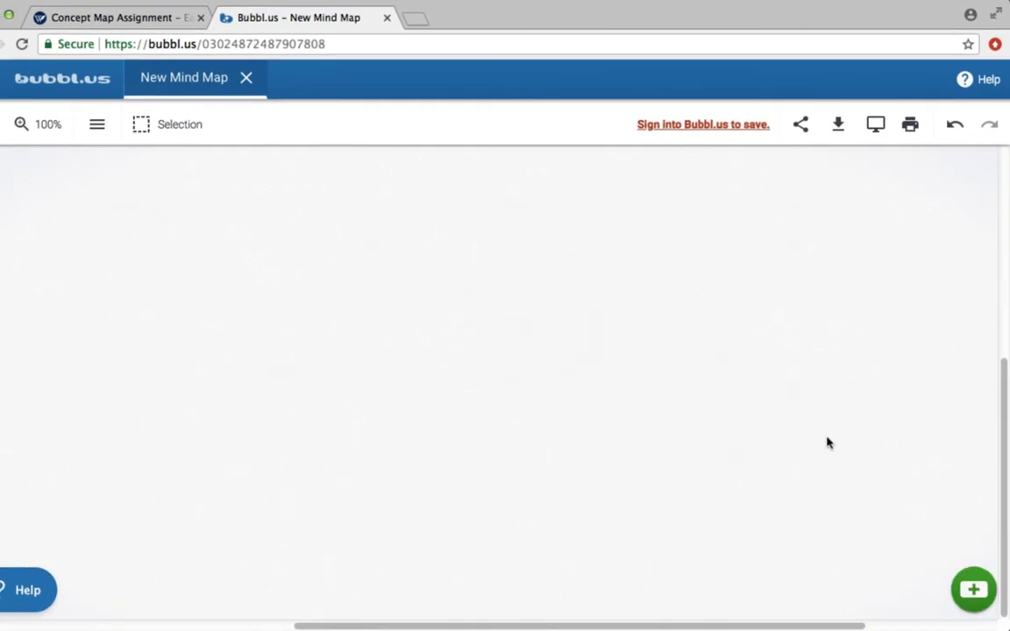
left_click(969, 589)
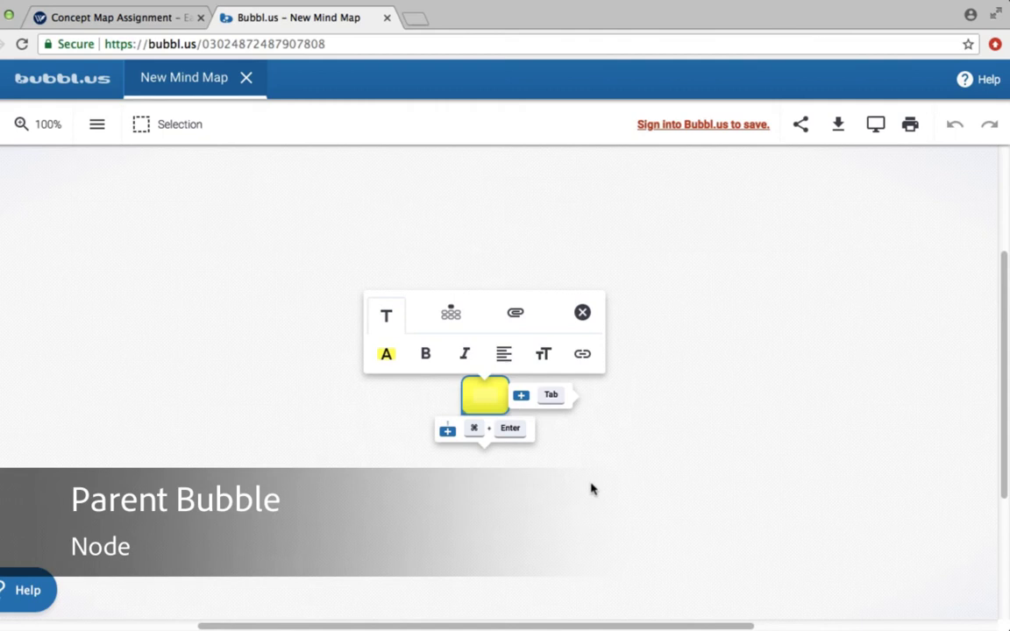
type("SOLAR NEBULA")
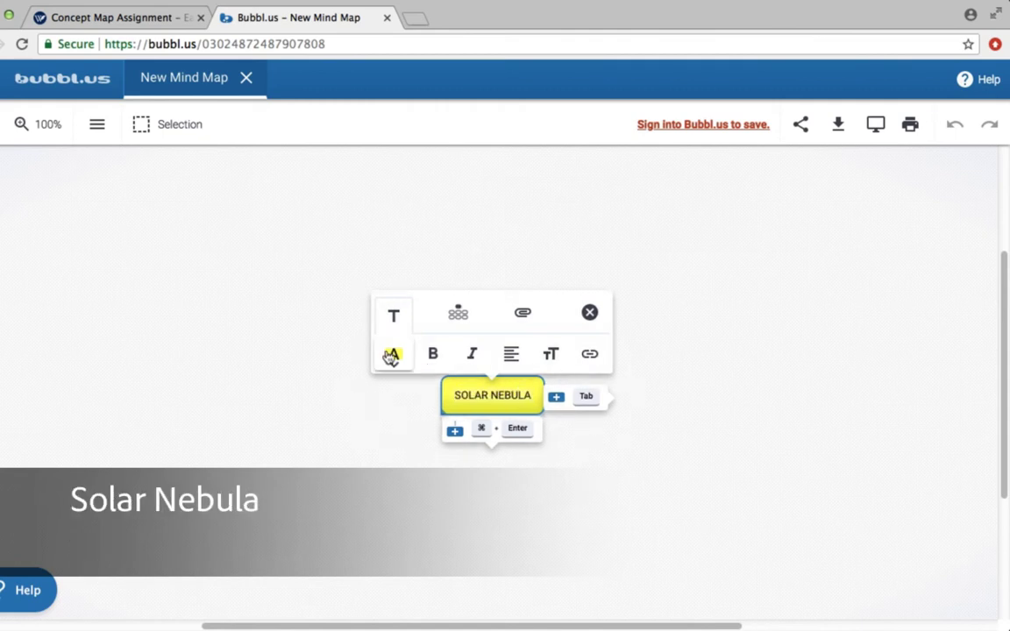
- Colour the "SOLAR NEBULA" bubble bright red and set its text size to +3
left_click(391, 355)
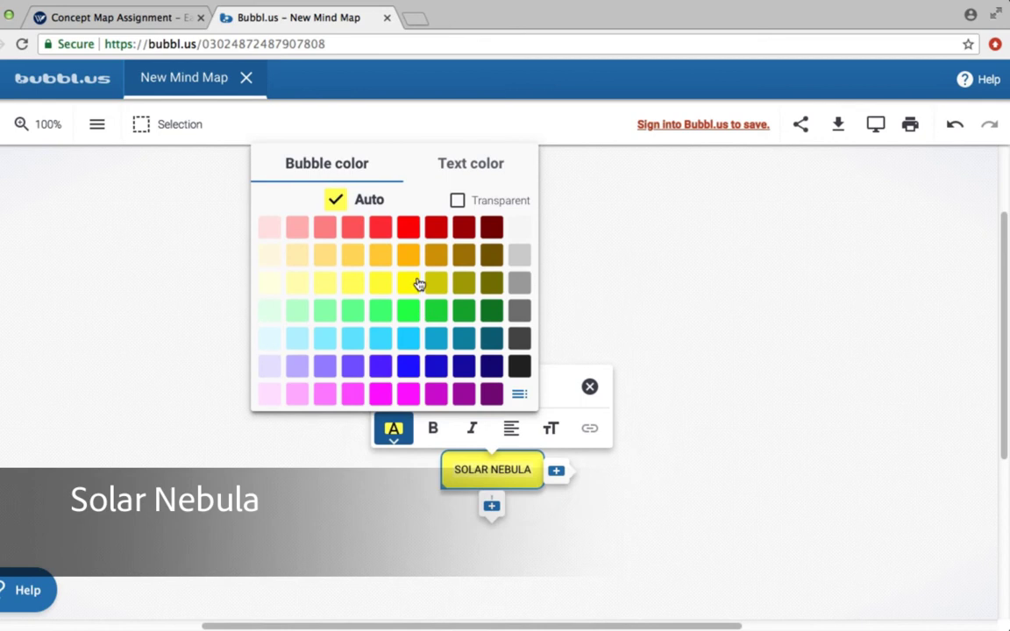
left_click(399, 228)
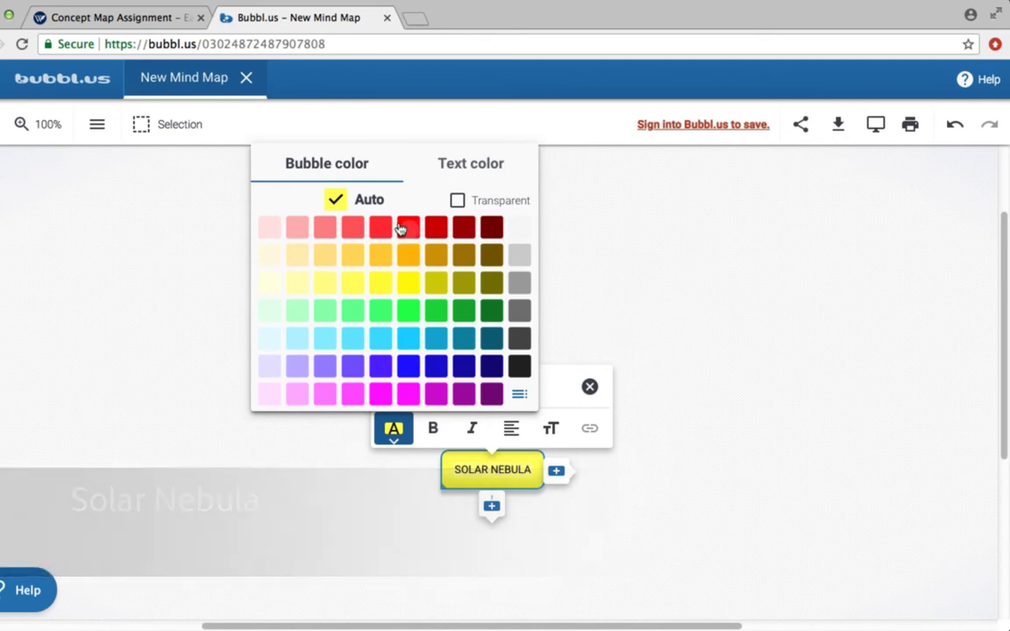
left_click(547, 430)
left_click(547, 429)
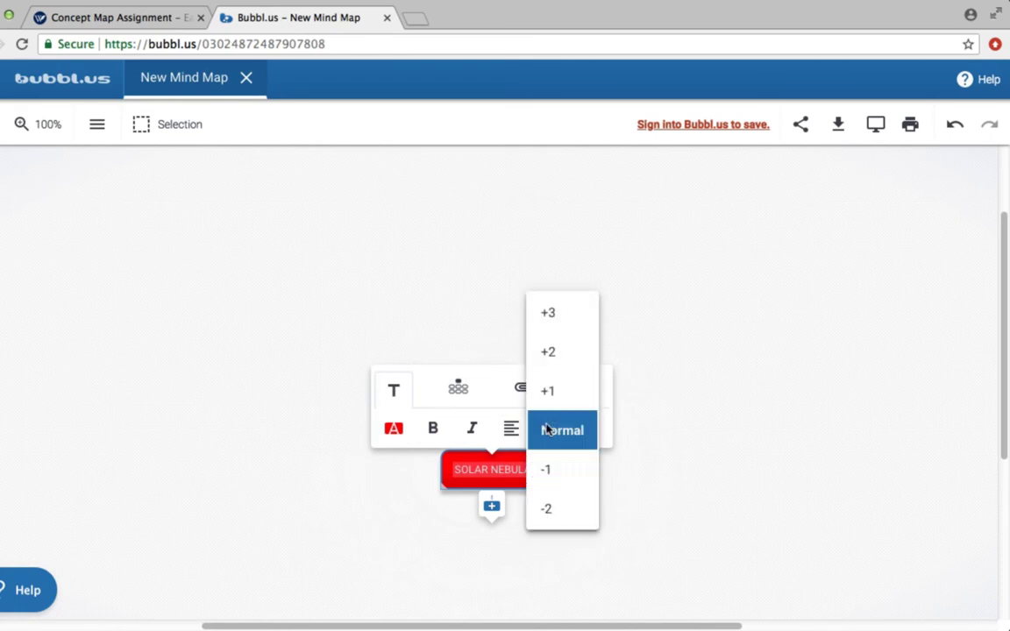
left_click(557, 320)
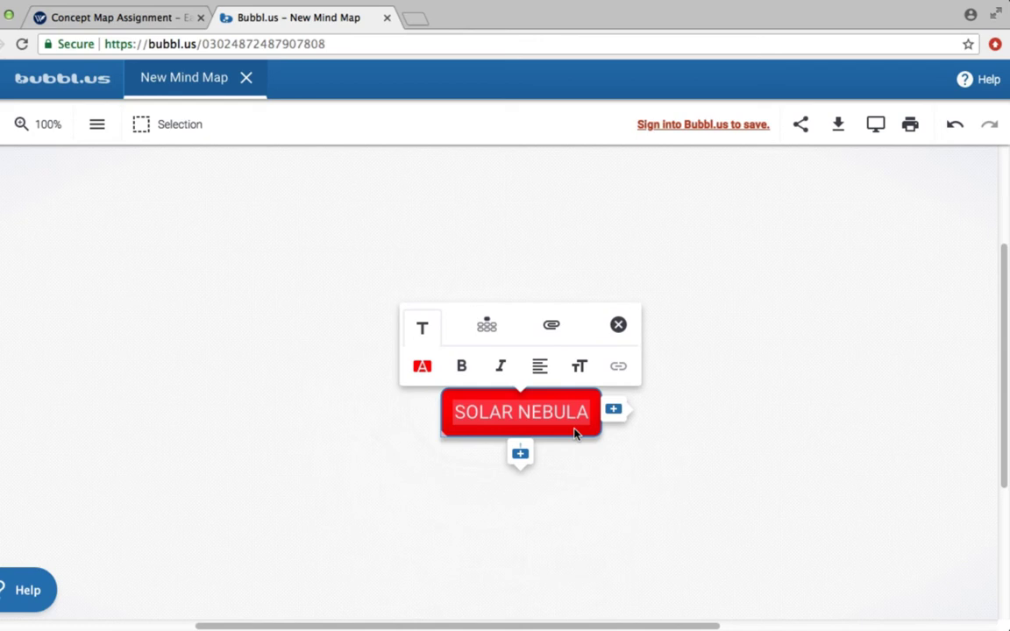
left_click(595, 458)
left_click_drag(536, 399, 473, 396)
left_click_drag(453, 408, 534, 396)
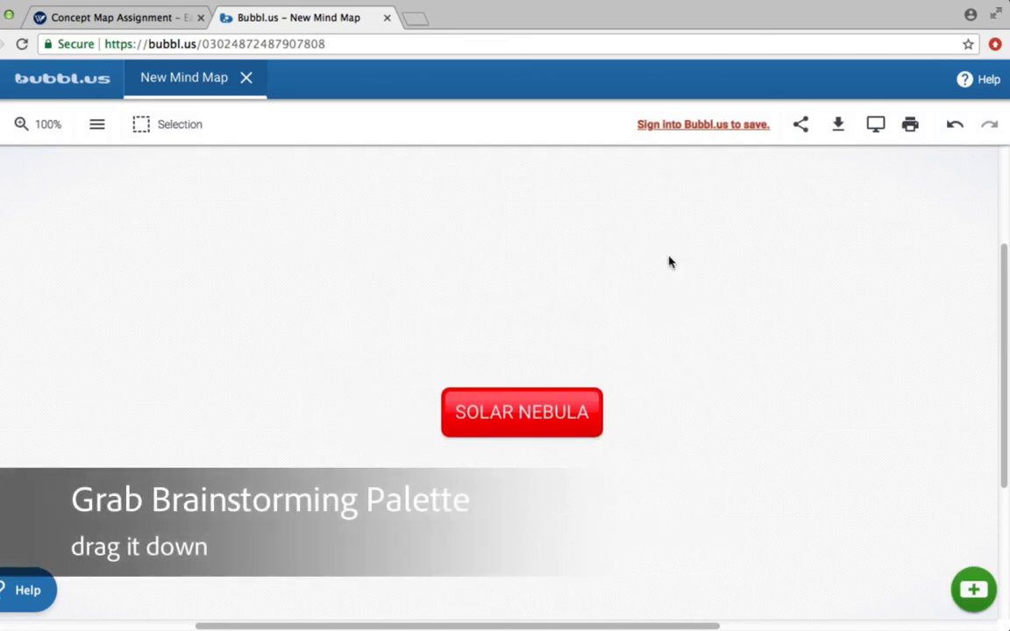
left_click_drag(681, 254, 586, 410)
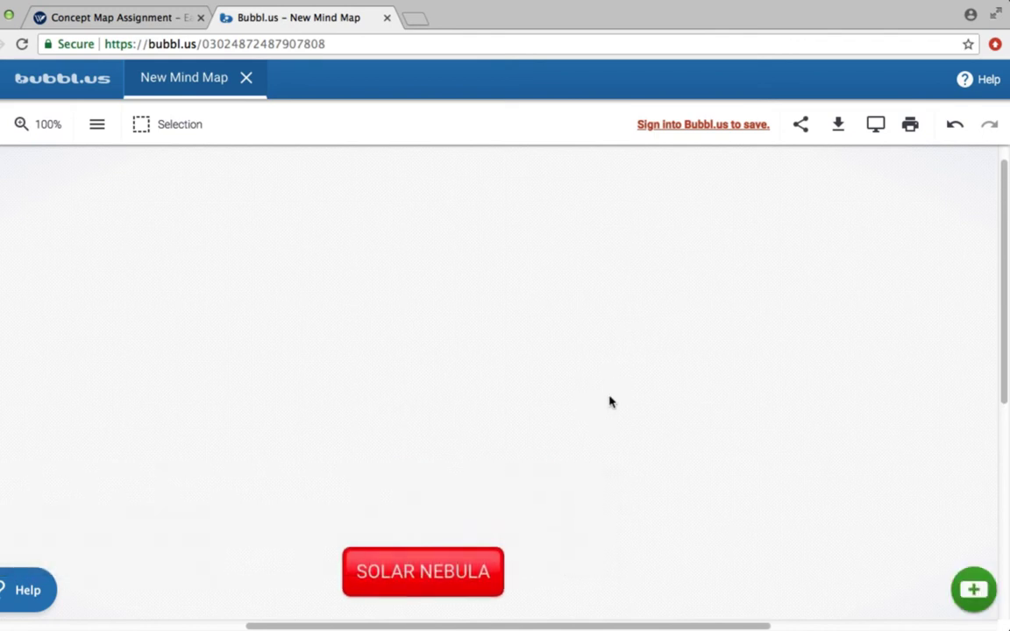
mouse_move(414, 565)
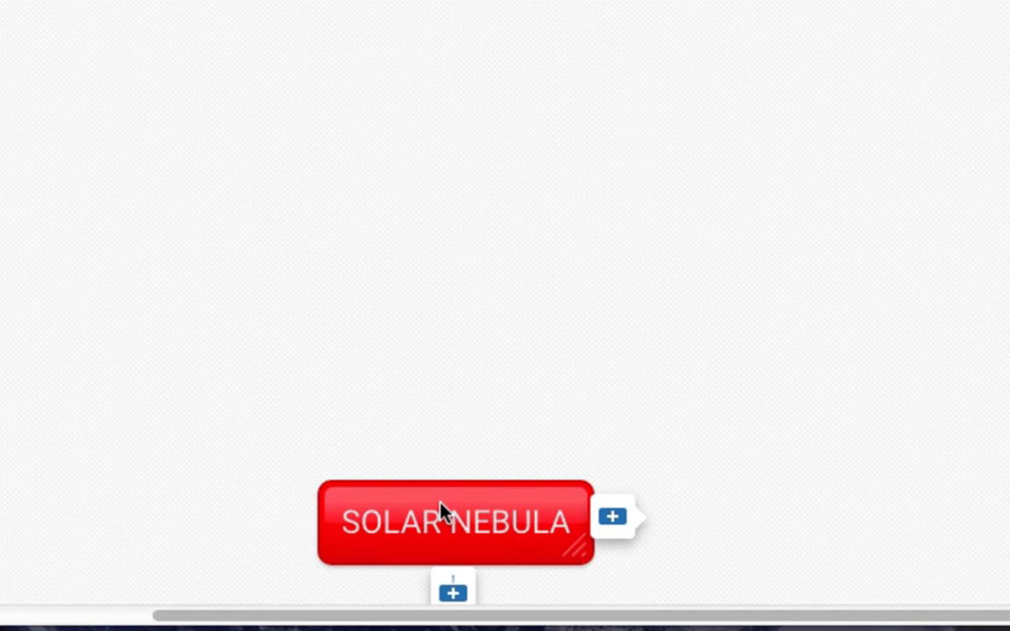
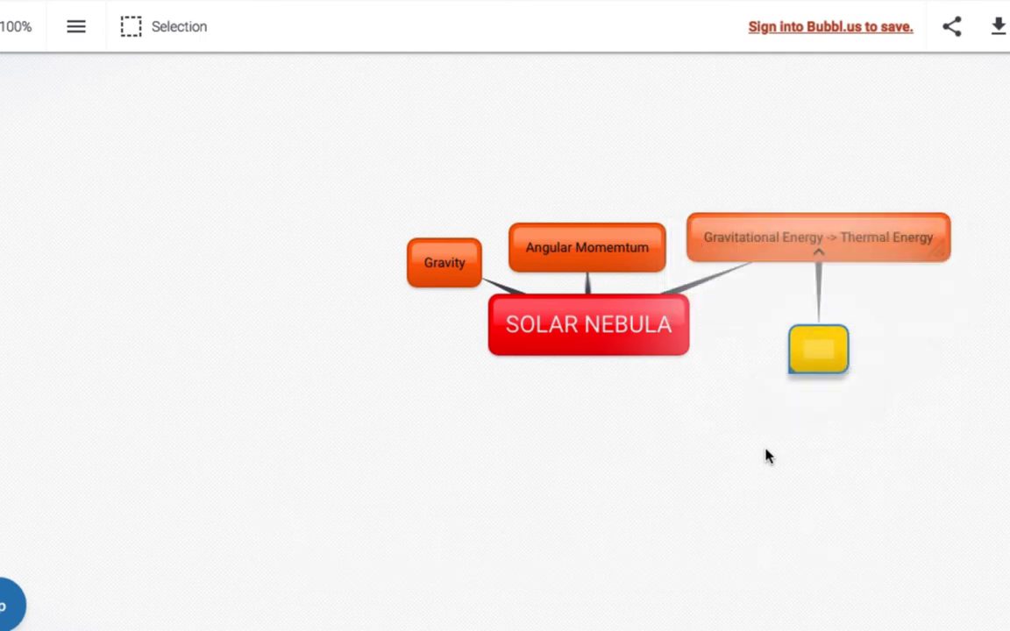
- Label the empty child bubble of "Gravitational Energy -> Thermal Energy" as "Protostar" and place it above and to the left of its parent
type("Protos")
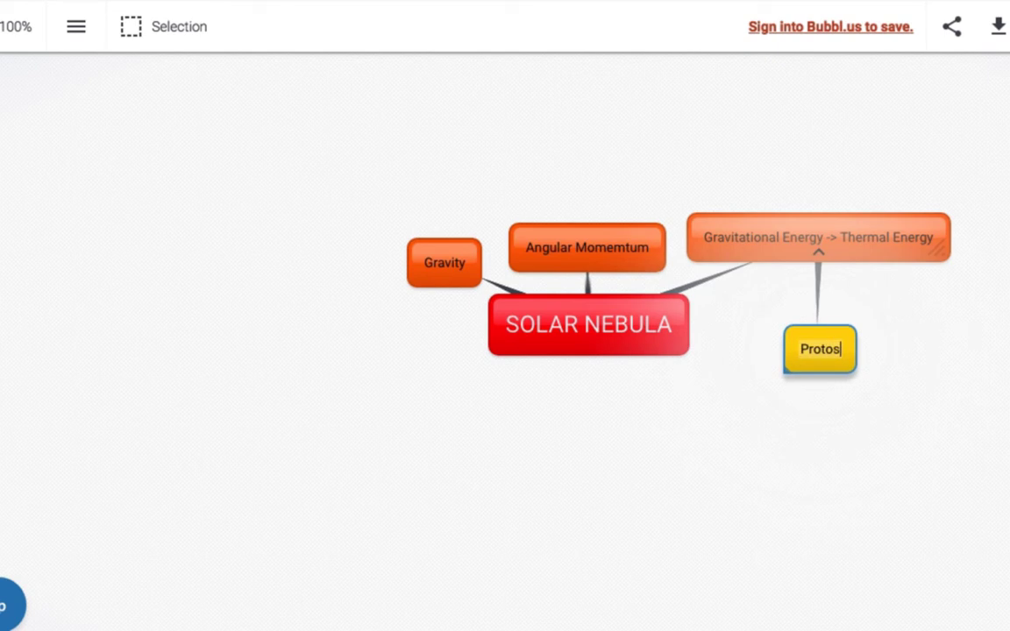
type("tar")
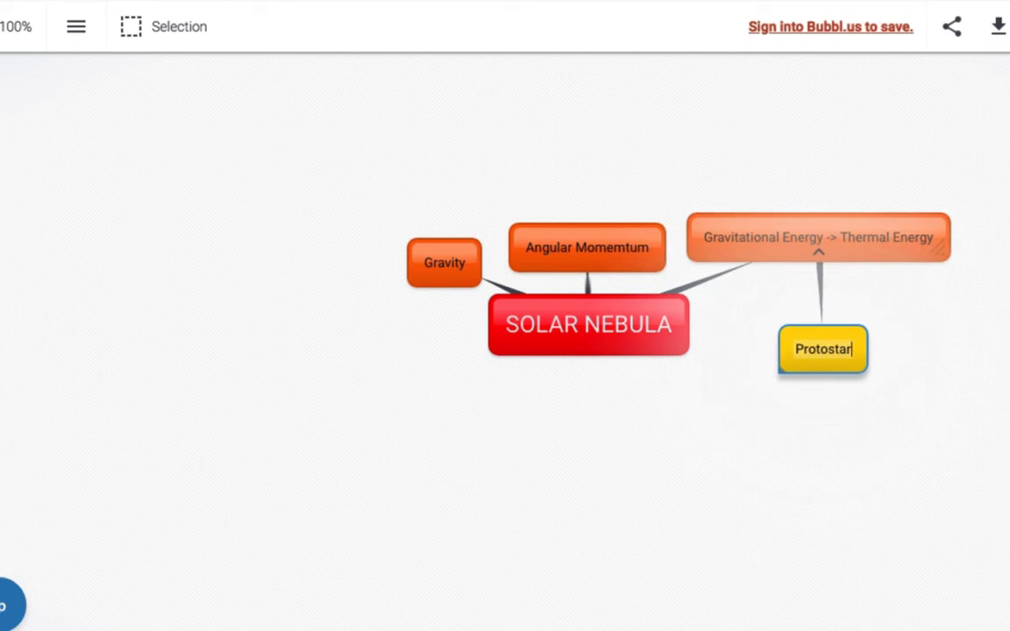
key("Return")
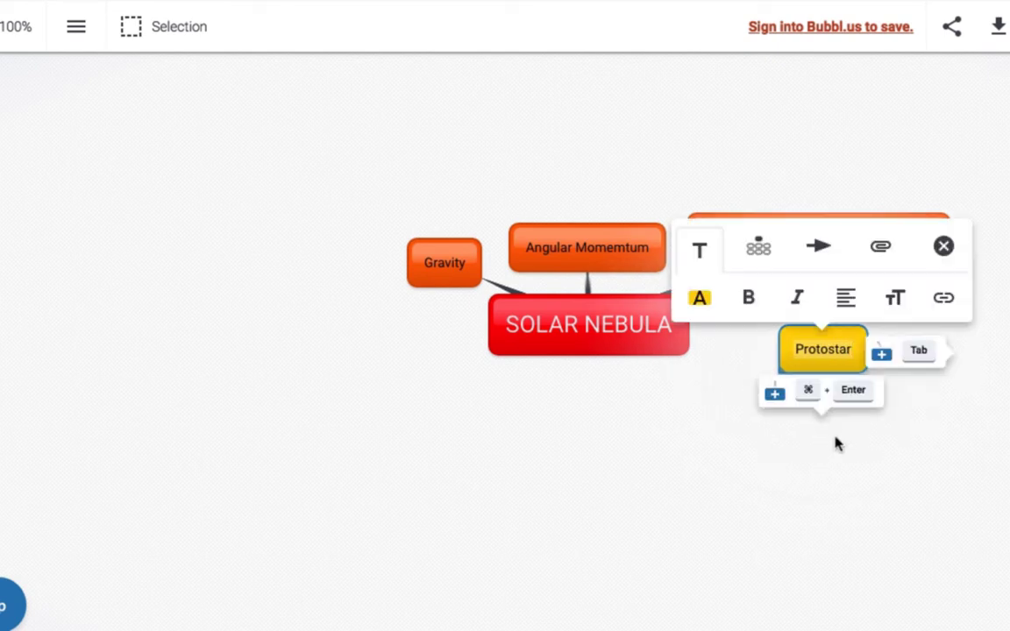
left_click(836, 442)
left_click_drag(771, 311, 648, 151)
- Add a second child bubble "Protoplanes, Accretion" to "Gravitational Energy -> Thermal Energy" and place it directly above its parent, beside "Protostar"
mouse_move(816, 313)
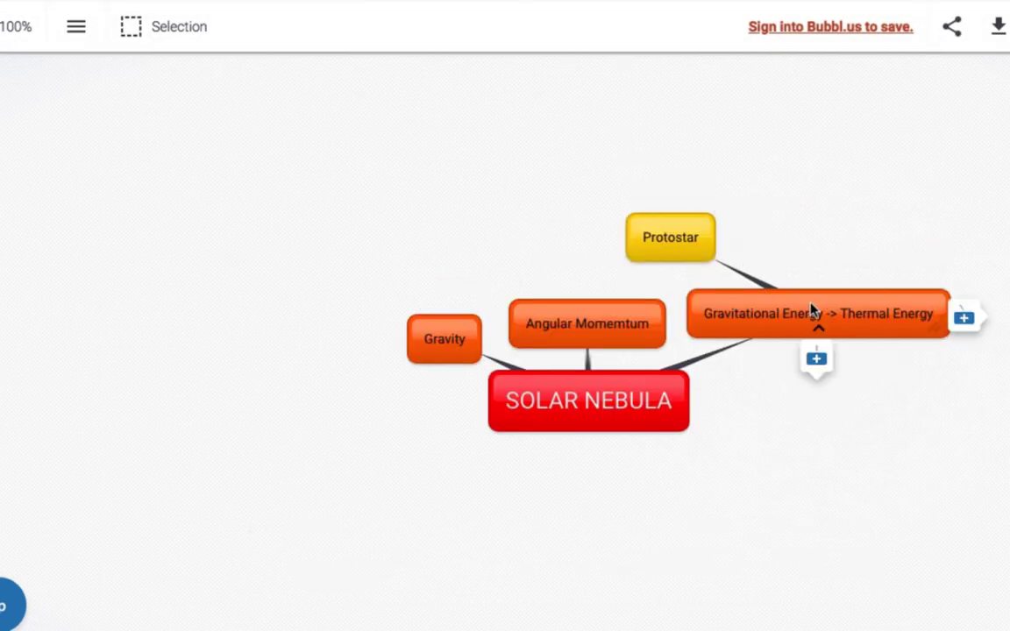
left_click(815, 356)
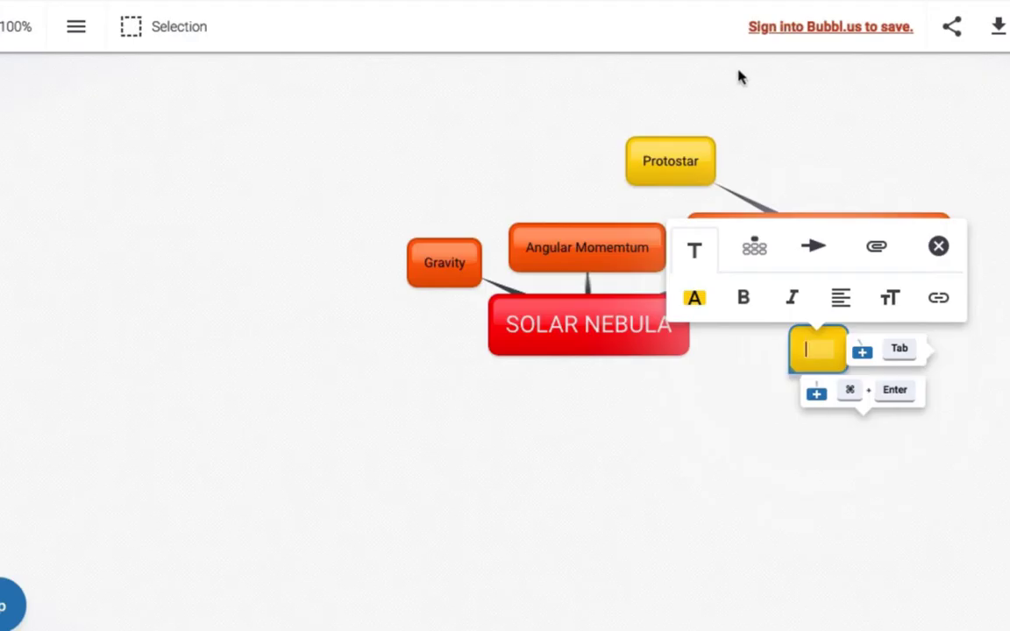
type("Proto")
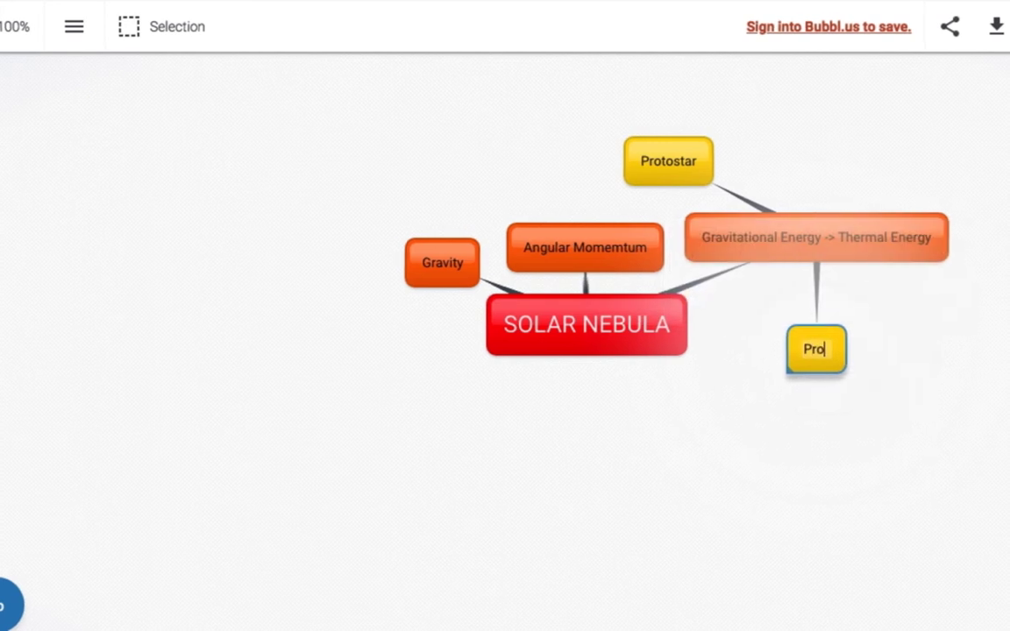
type("planes")
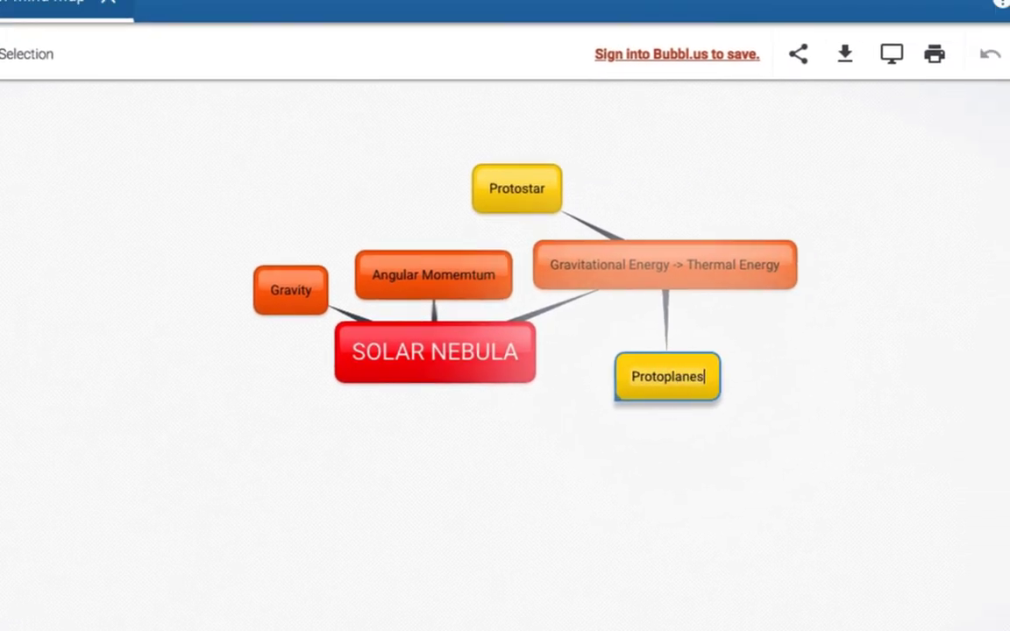
type(", Accretion")
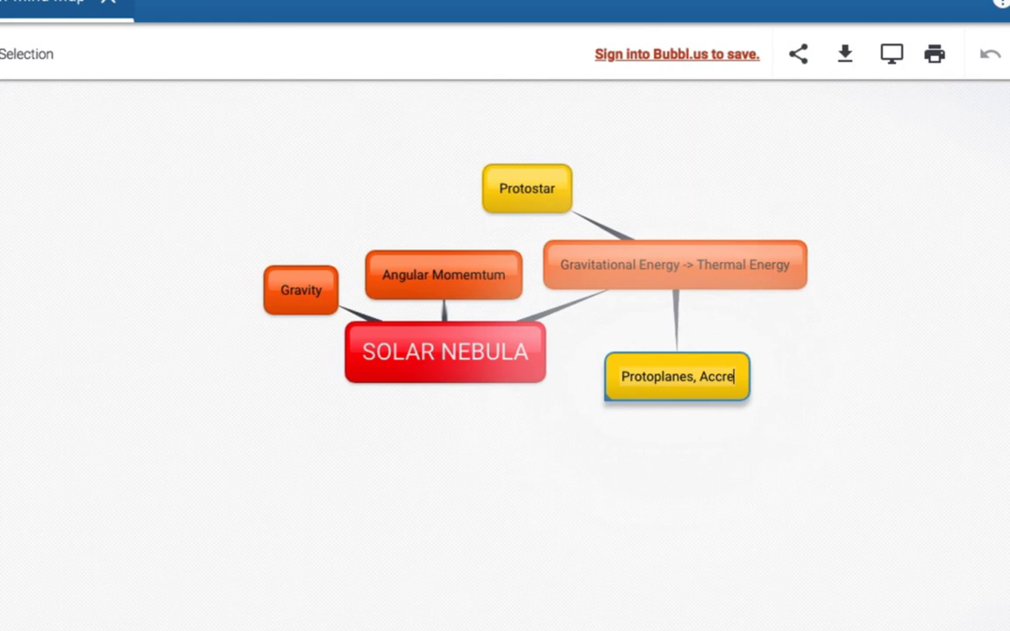
left_click(701, 362)
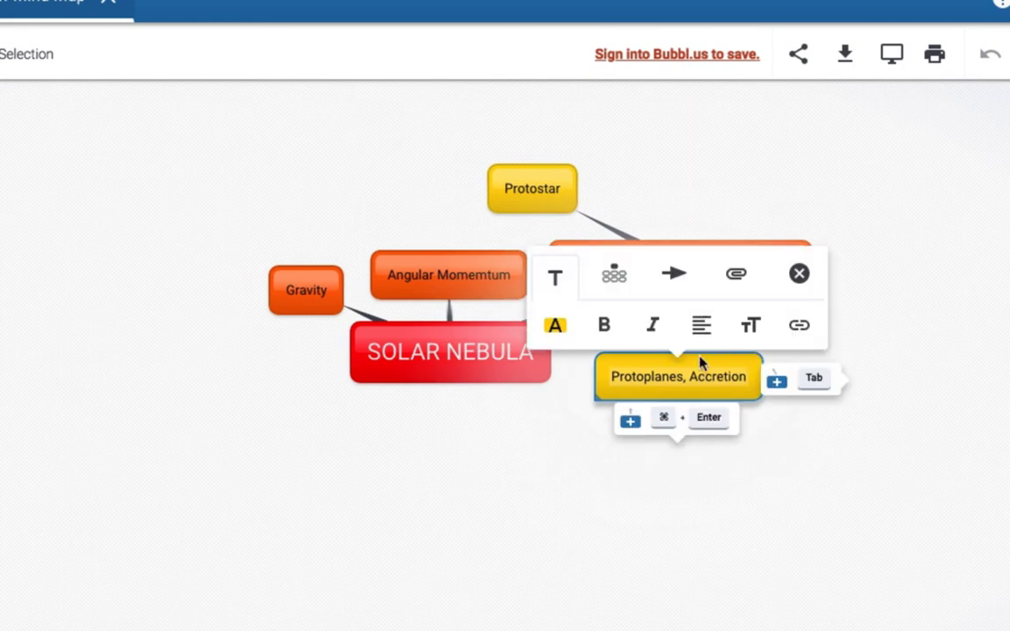
left_click(784, 446)
left_click_drag(685, 378, 676, 185)
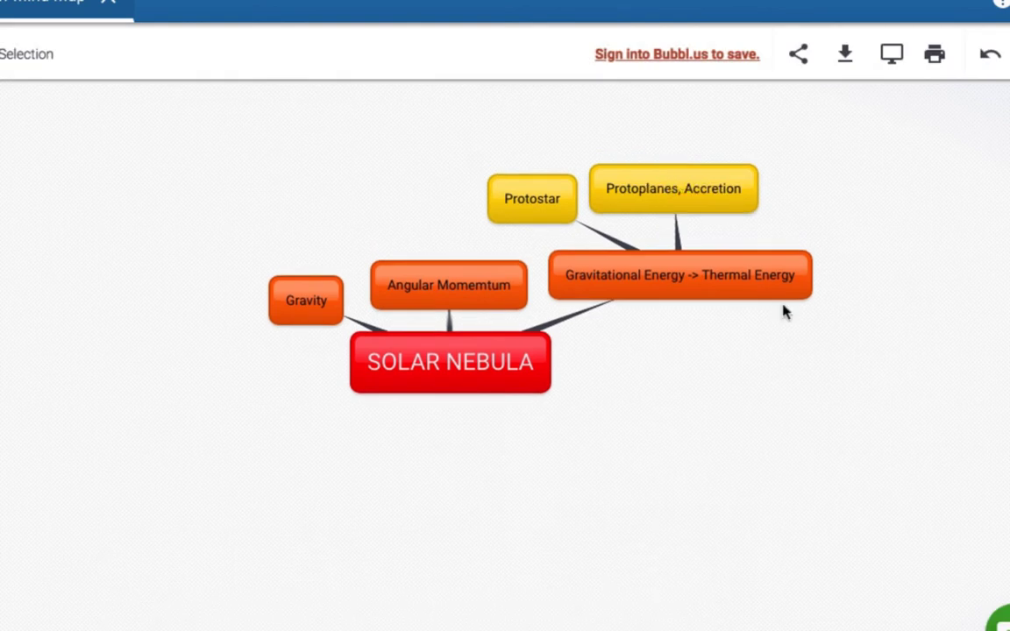
- Add a child bubble labelled "Sun" to "Protostar" and place it above and to the left of its parent
left_click_drag(799, 368, 676, 461)
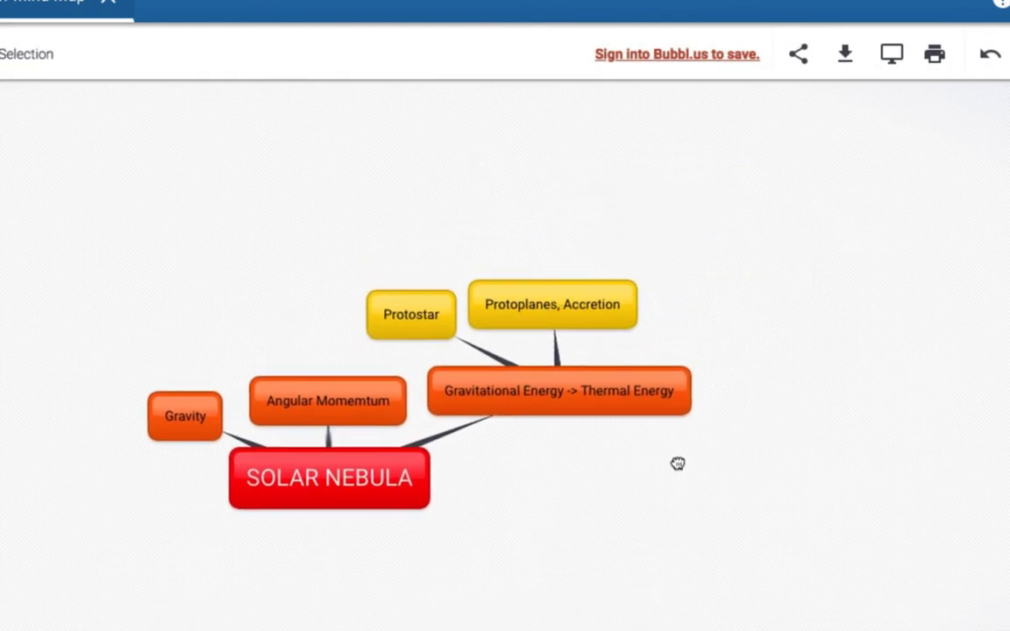
mouse_move(546, 381)
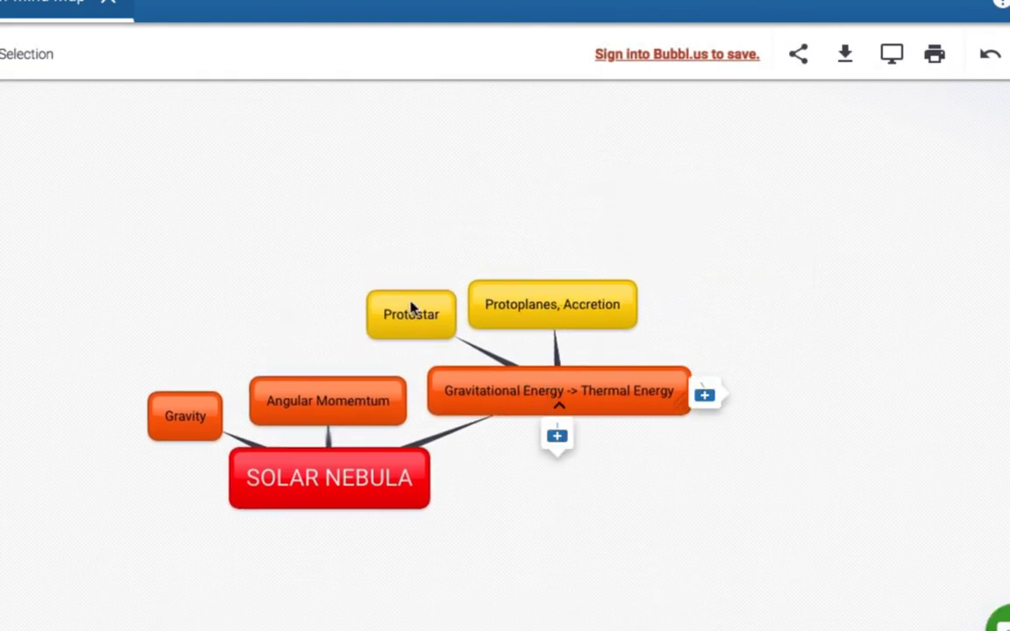
mouse_move(407, 304)
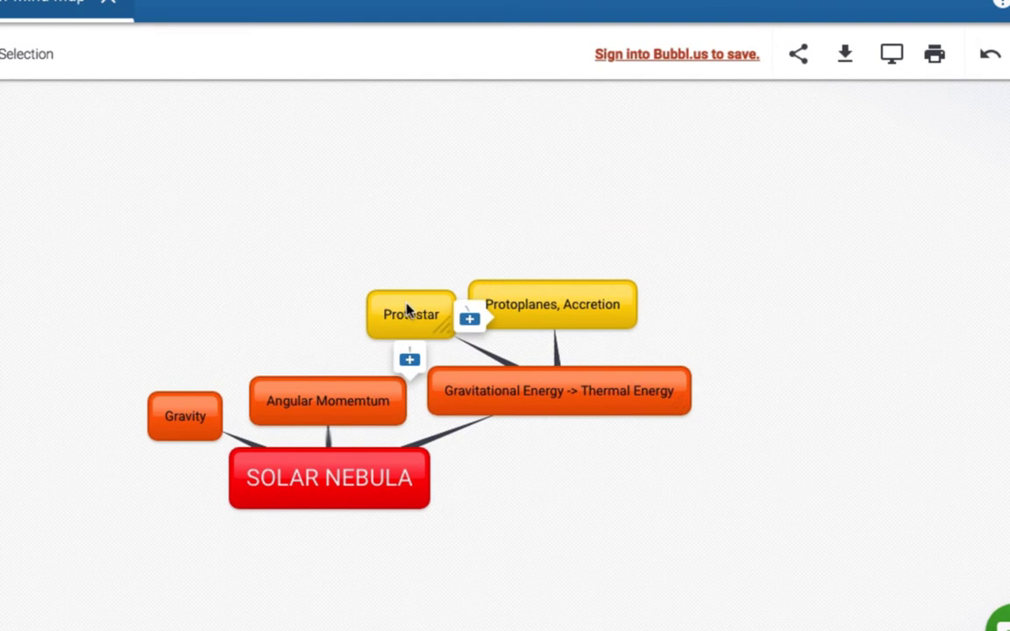
left_click(406, 356)
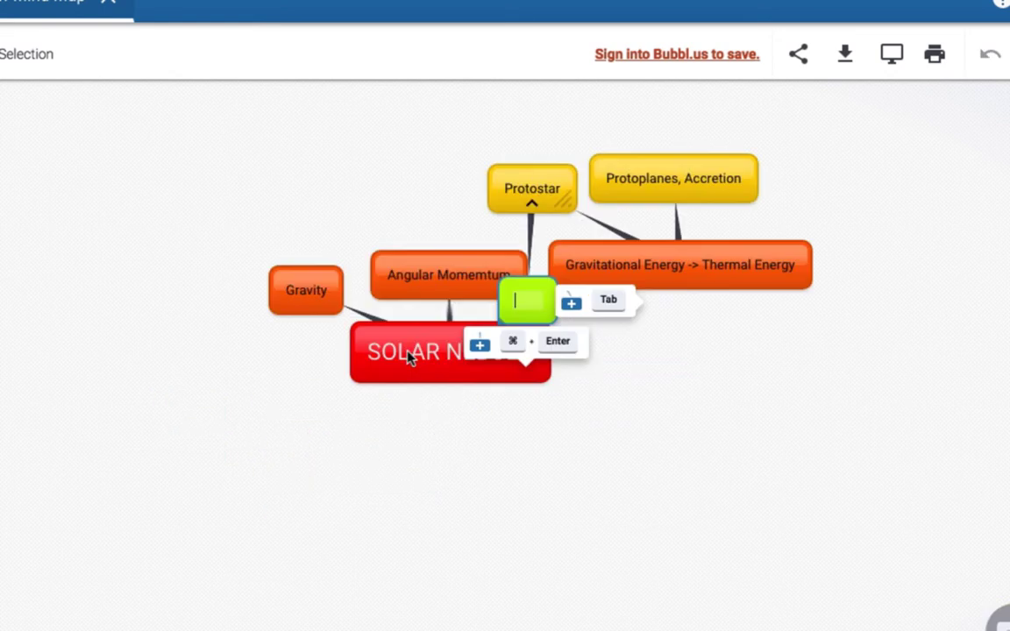
type("Sun")
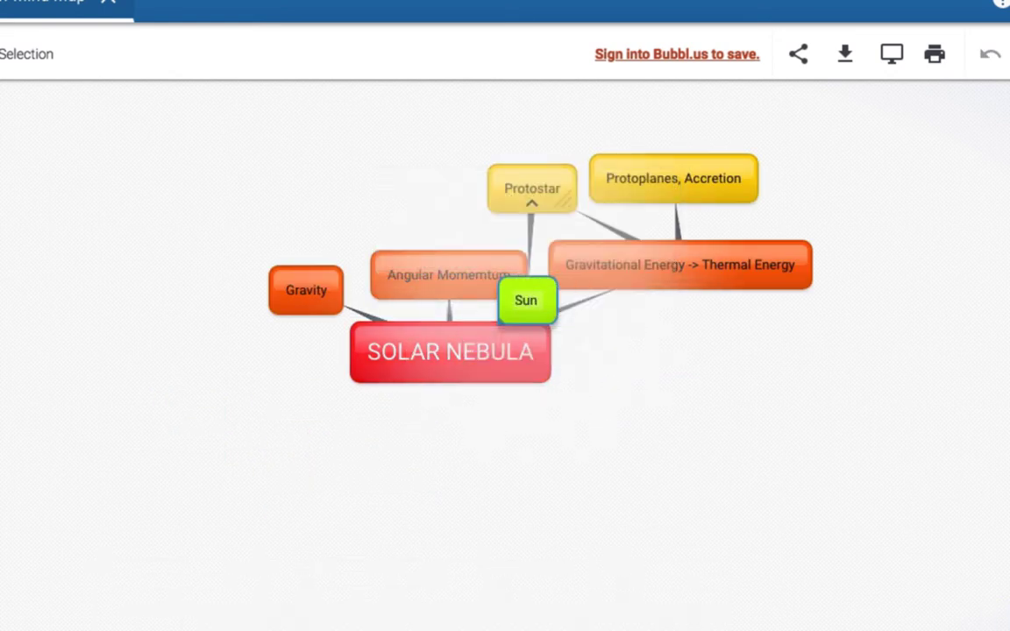
left_click(566, 493)
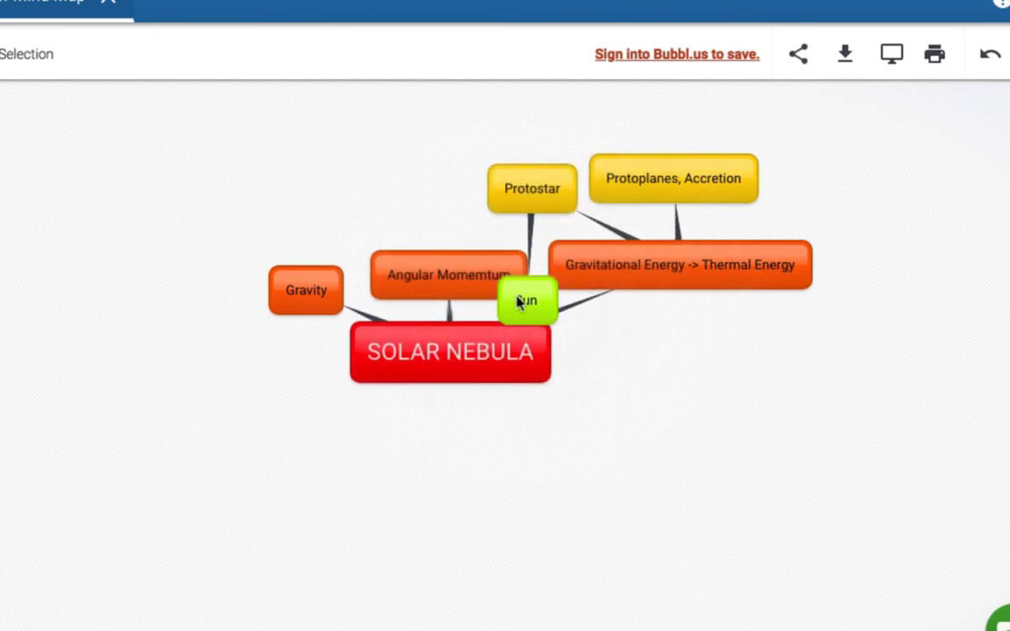
left_click_drag(511, 289, 447, 126)
- Add a child bubble labelled "Planetimals" to "Protoplanes, Accretion" and place it directly above its parent
mouse_move(664, 230)
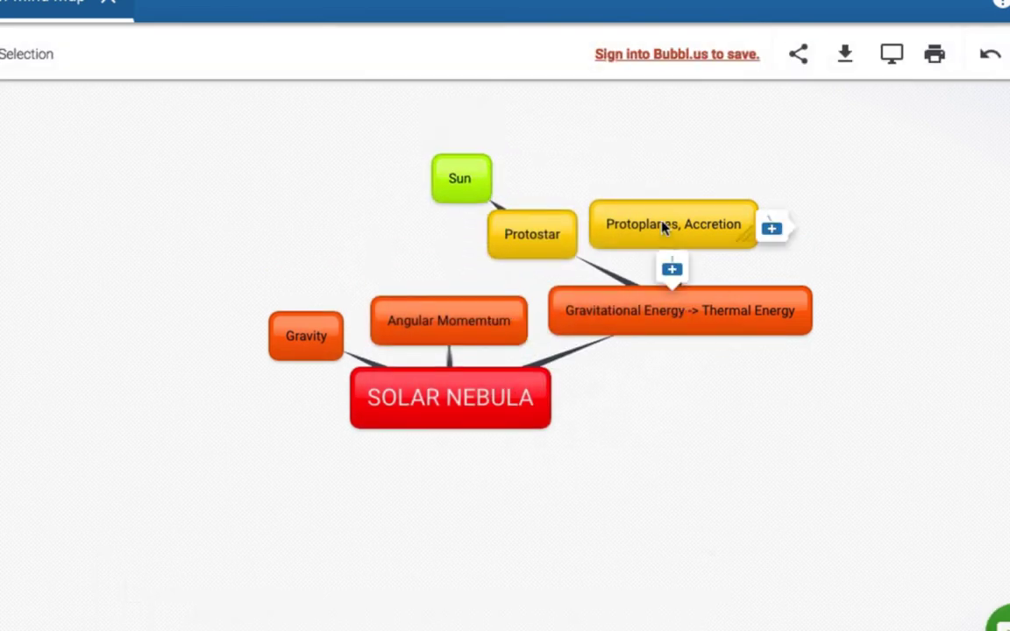
left_click(668, 266)
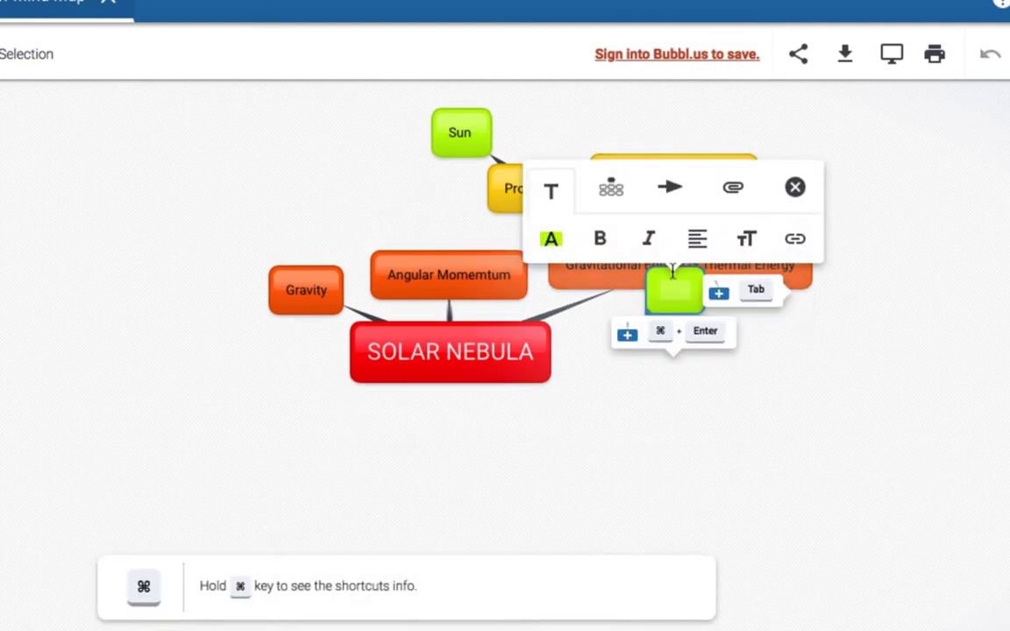
type("Pl")
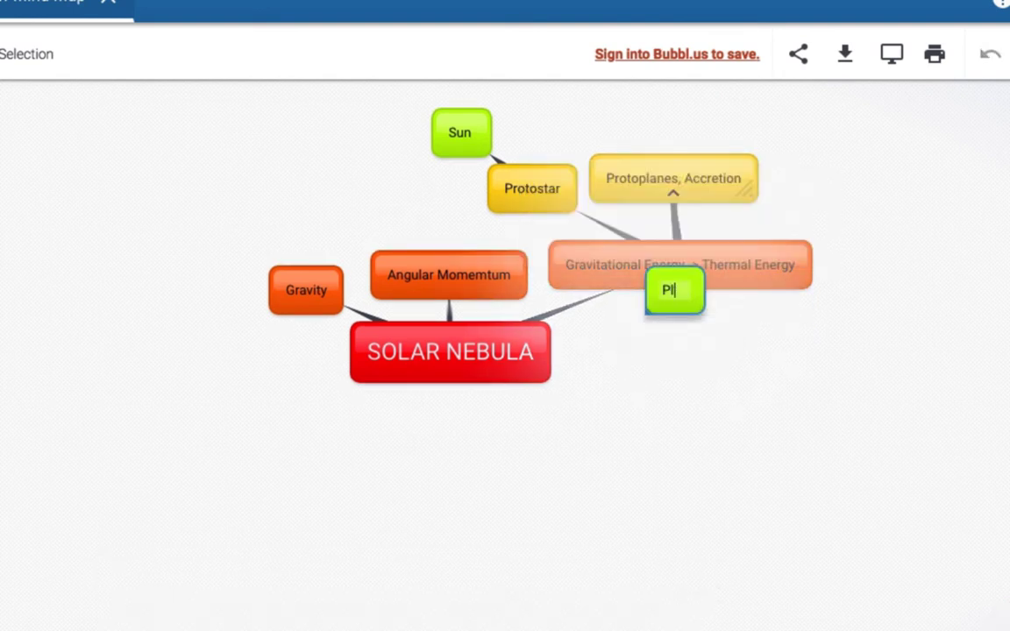
type("aneti")
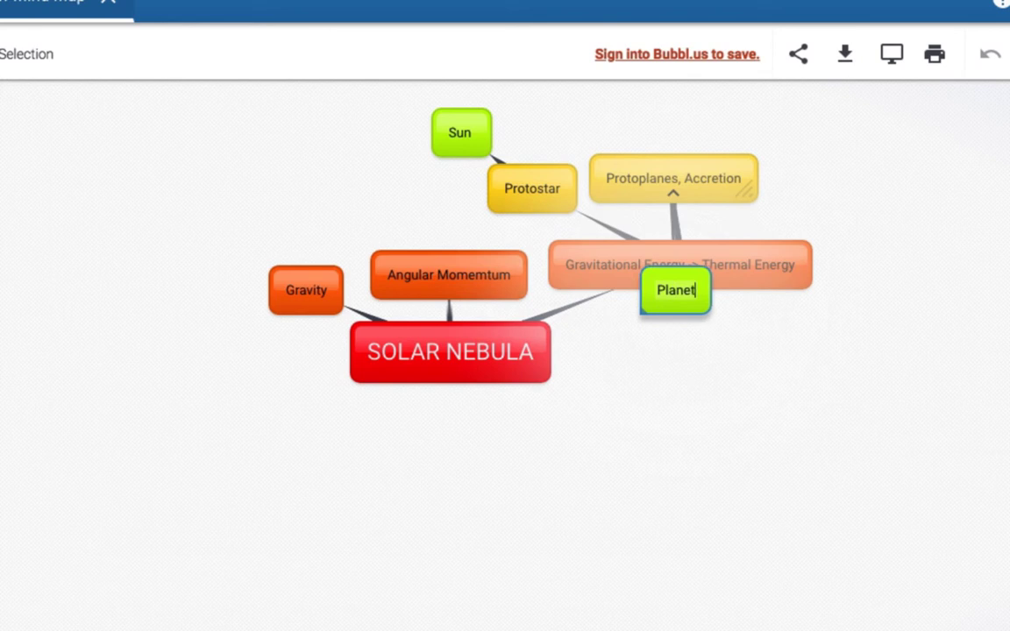
type("mals")
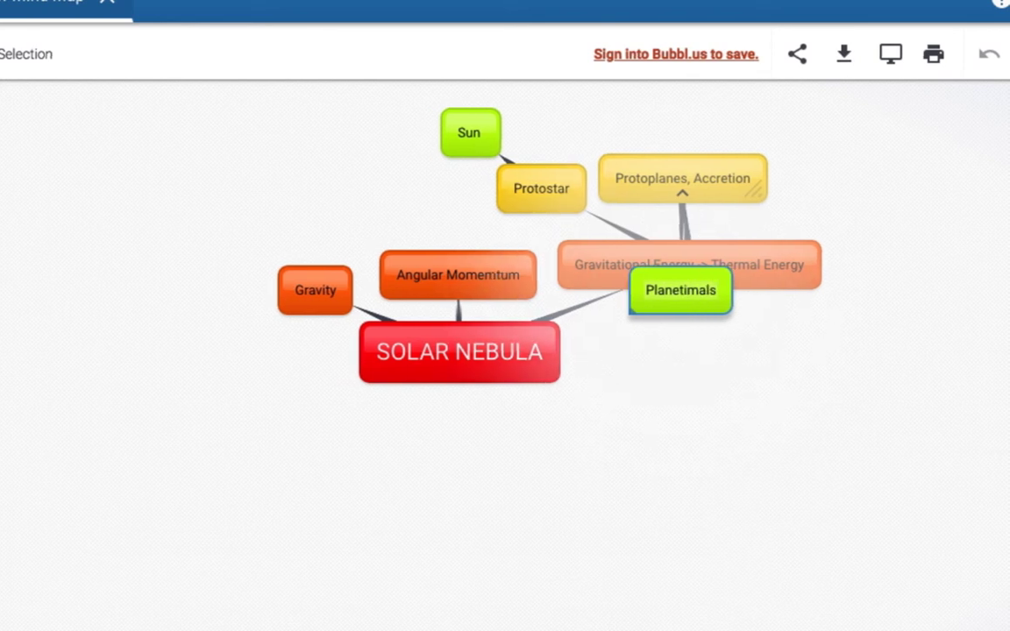
key("Return")
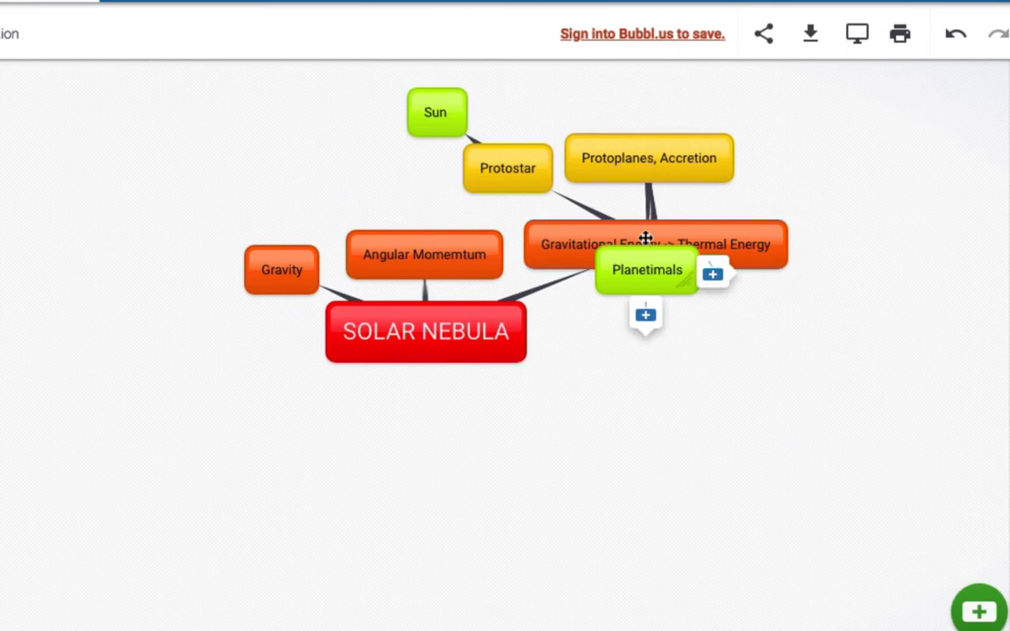
left_click_drag(645, 239, 638, 205)
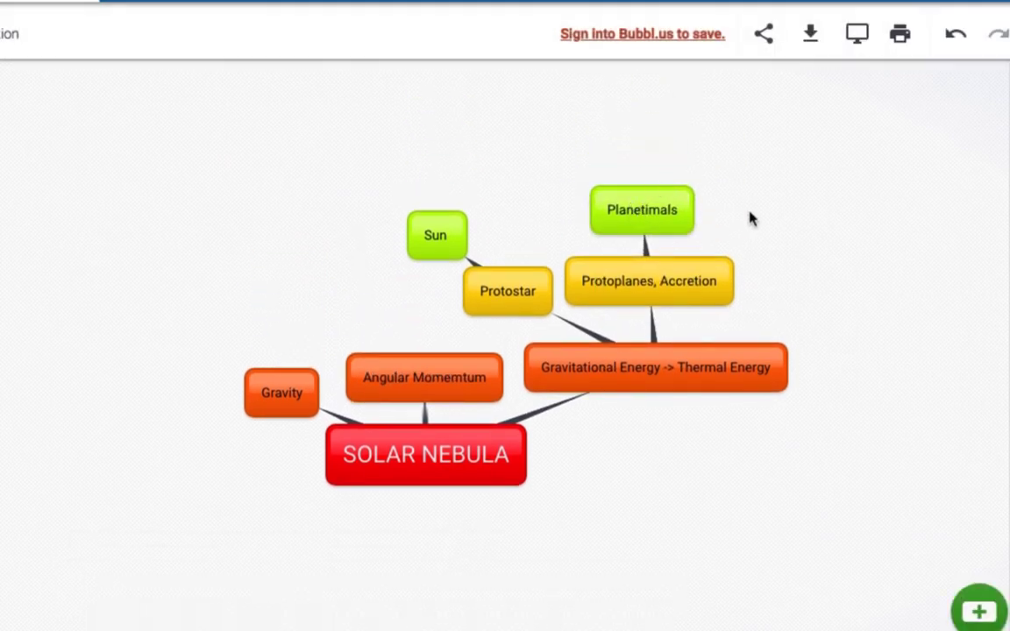
- Add a child bubble labelled "Planets" to "Planetimals" and place it directly above its parent
left_click(642, 208)
key("super+Return")
type("Planet")
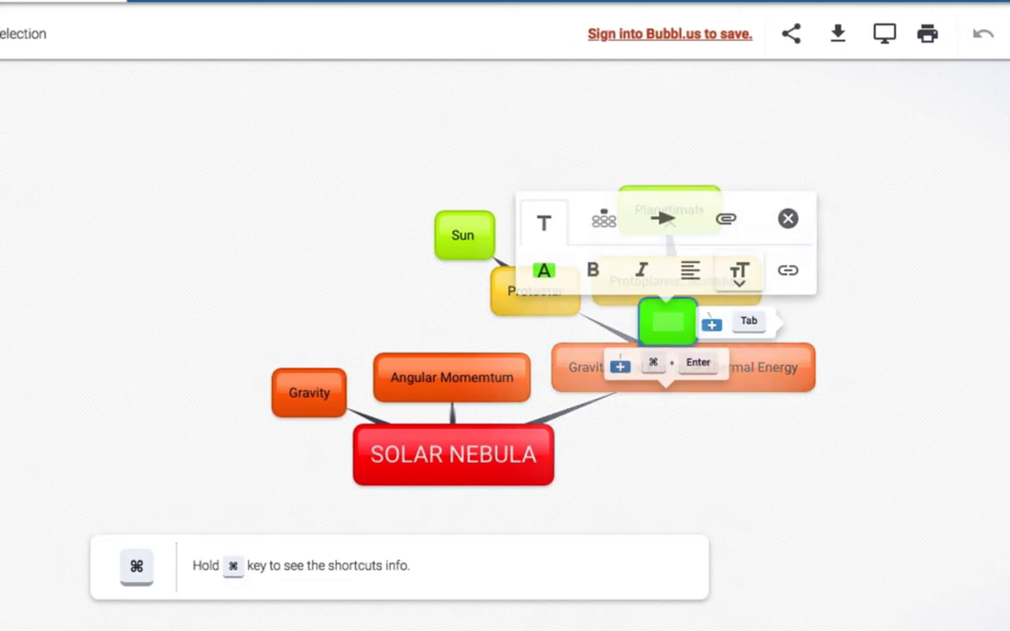
type("s")
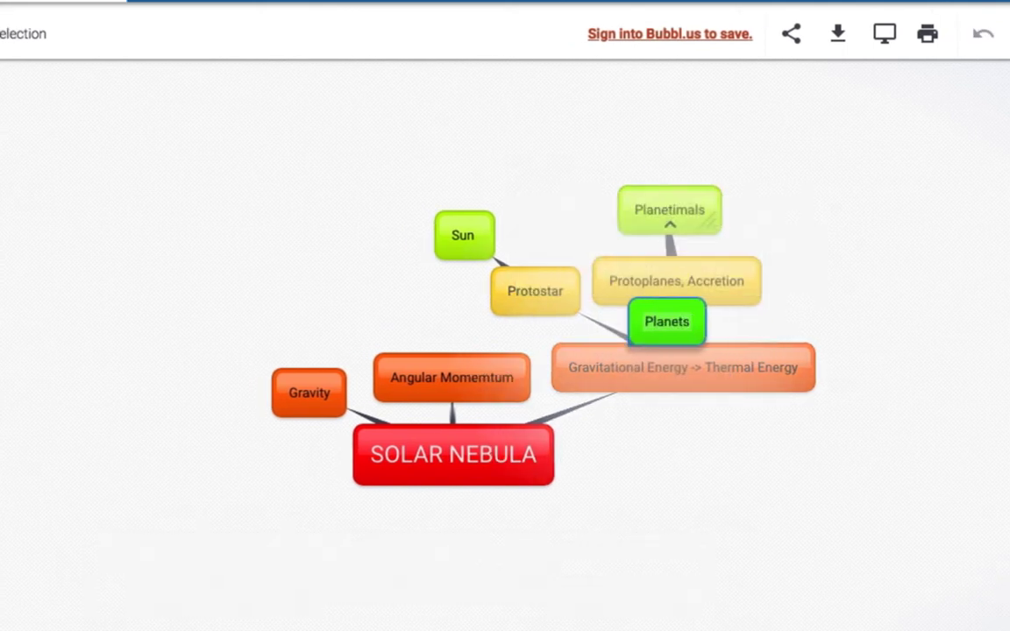
mouse_move(717, 273)
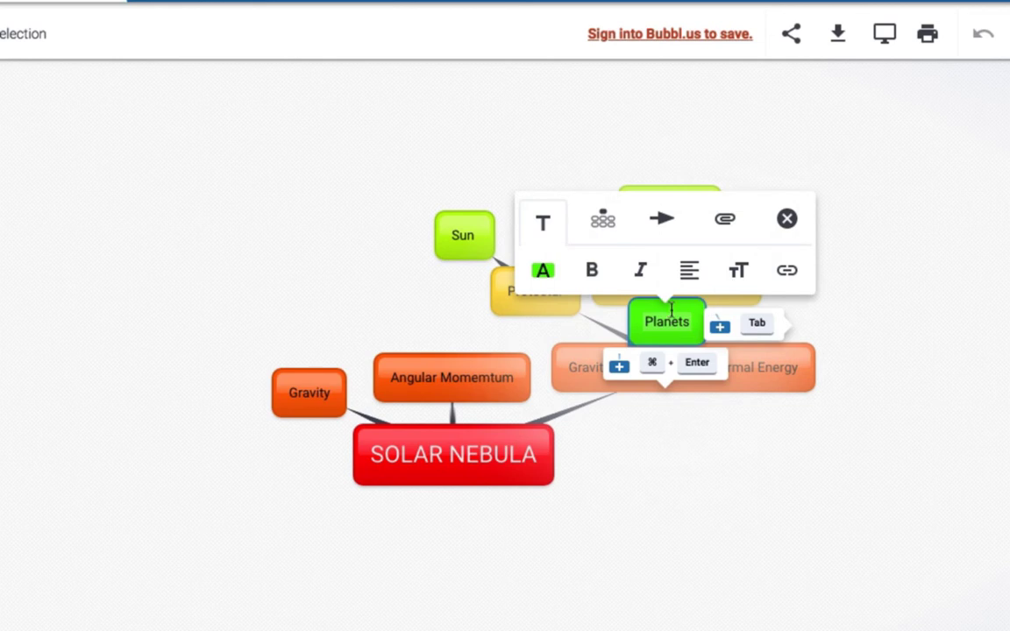
left_click_drag(667, 319, 679, 140)
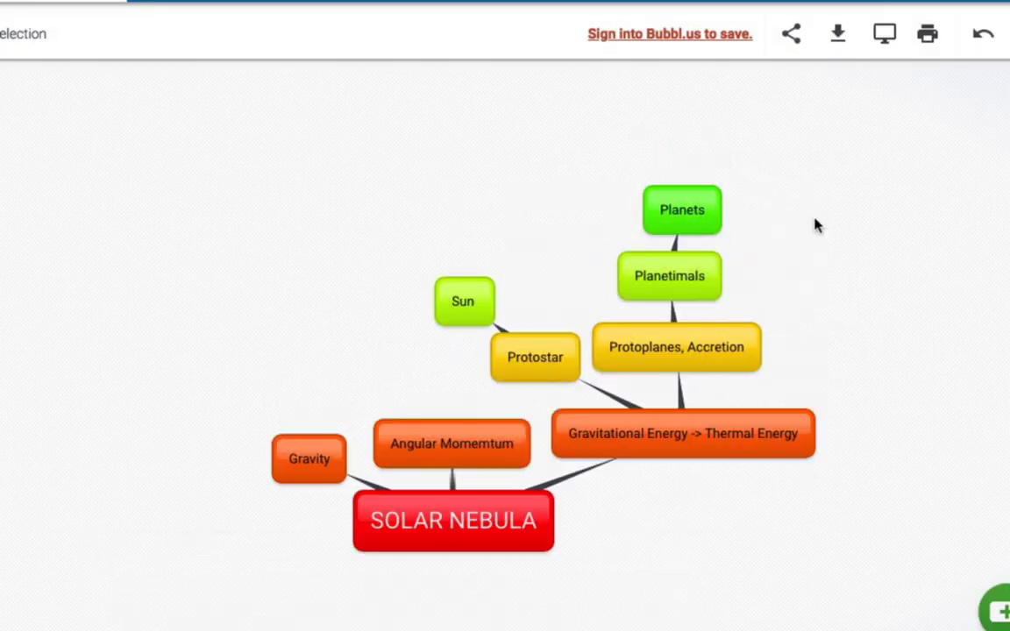
- Move "Protostar" down and left to just above "Angular Momemtum", and shift "Sun" farther left to make room beside it
left_click_drag(898, 247, 692, 316)
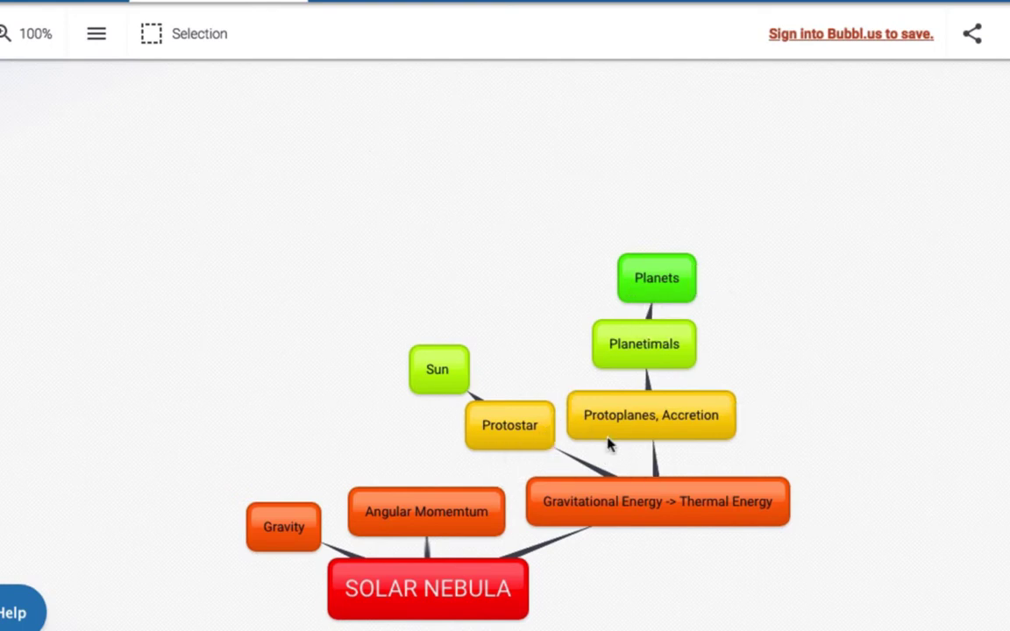
mouse_move(447, 375)
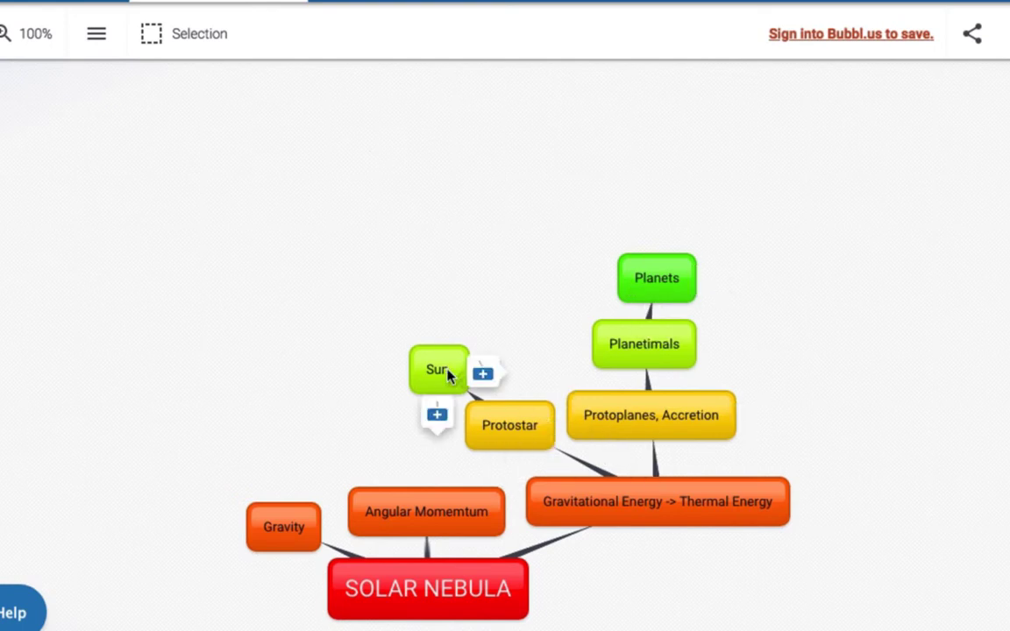
mouse_move(480, 412)
left_click_drag(504, 424, 436, 439)
left_click_drag(438, 367, 281, 358)
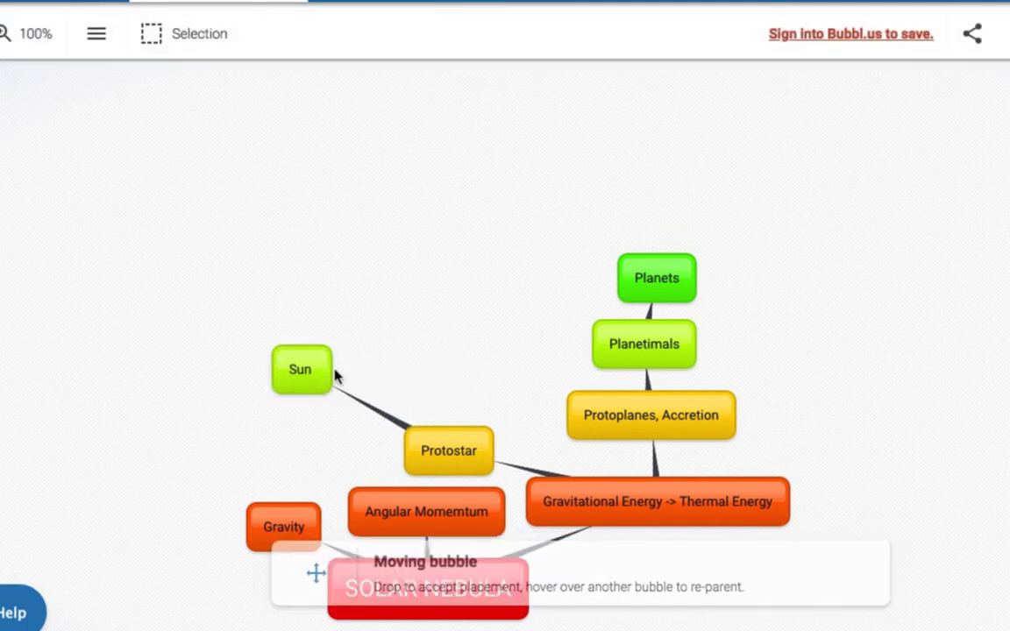
- Add "Hydrogen" and "Nuclear Fusion" as further children of "Protostar" and arrange them beside "Sun", above and to the left of their parent
left_click(342, 371)
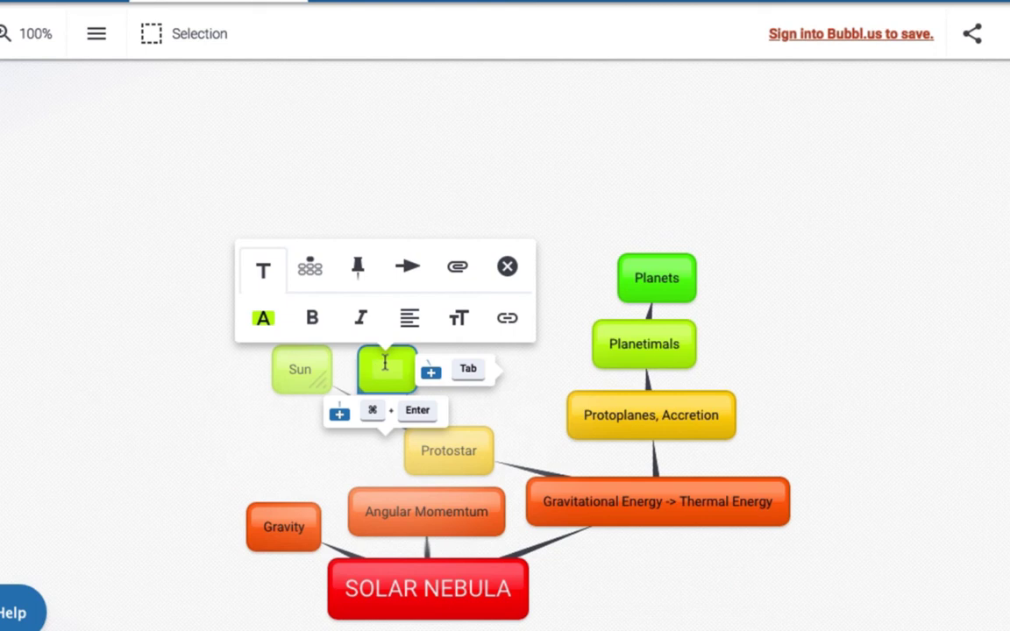
type("N")
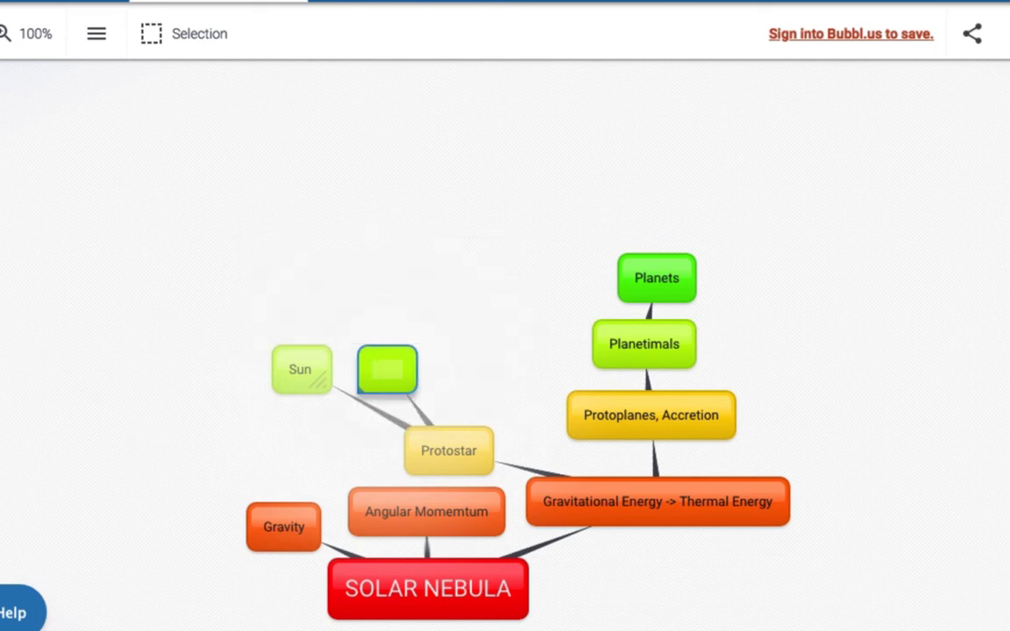
type("ydrogen")
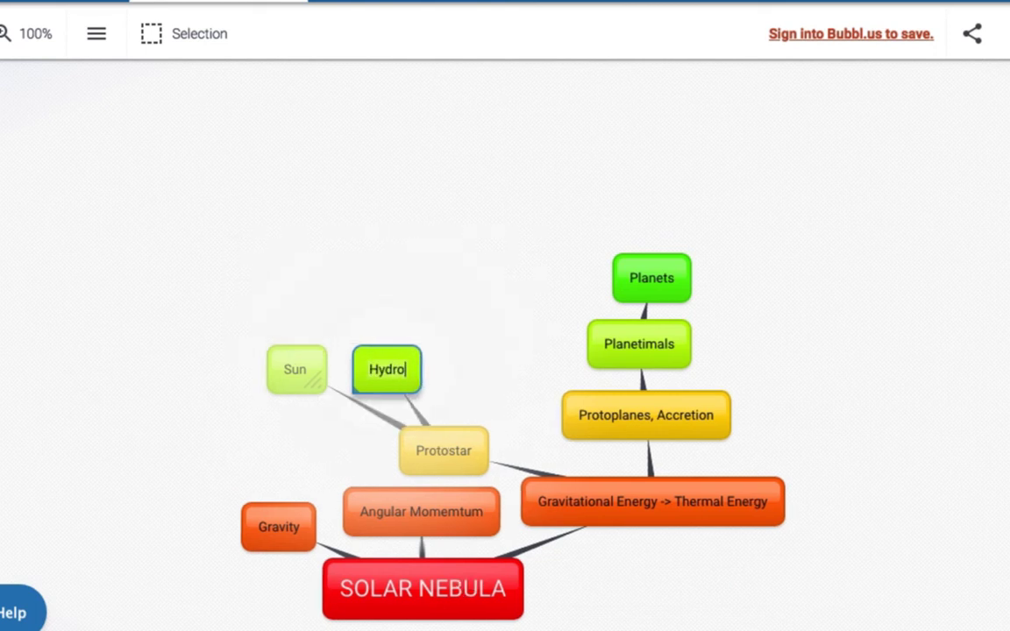
key("Return")
type("Nu")
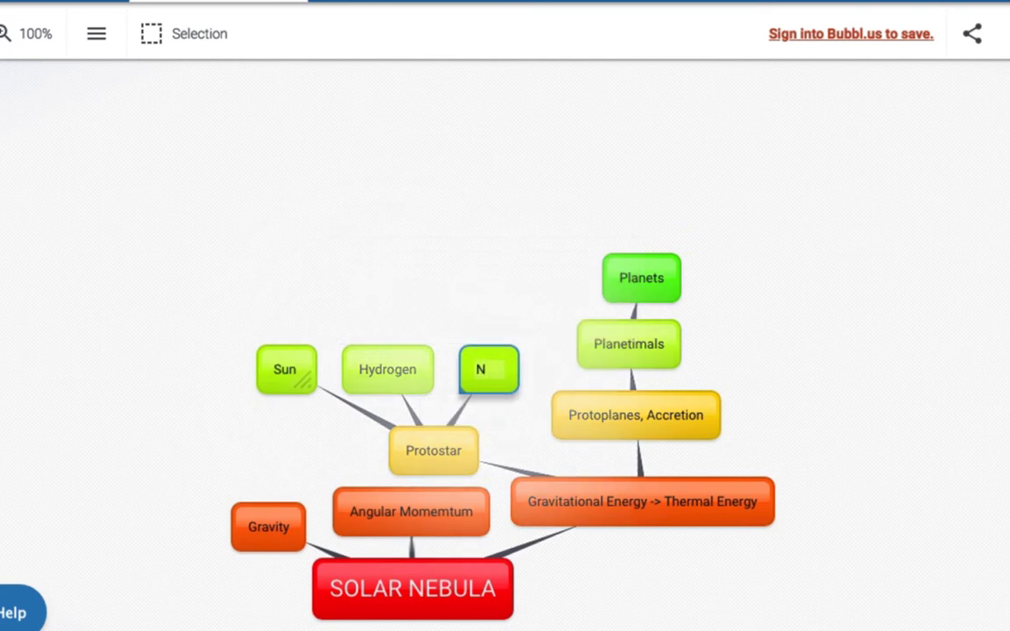
type("clear Fusion")
left_click_drag(511, 368, 375, 396)
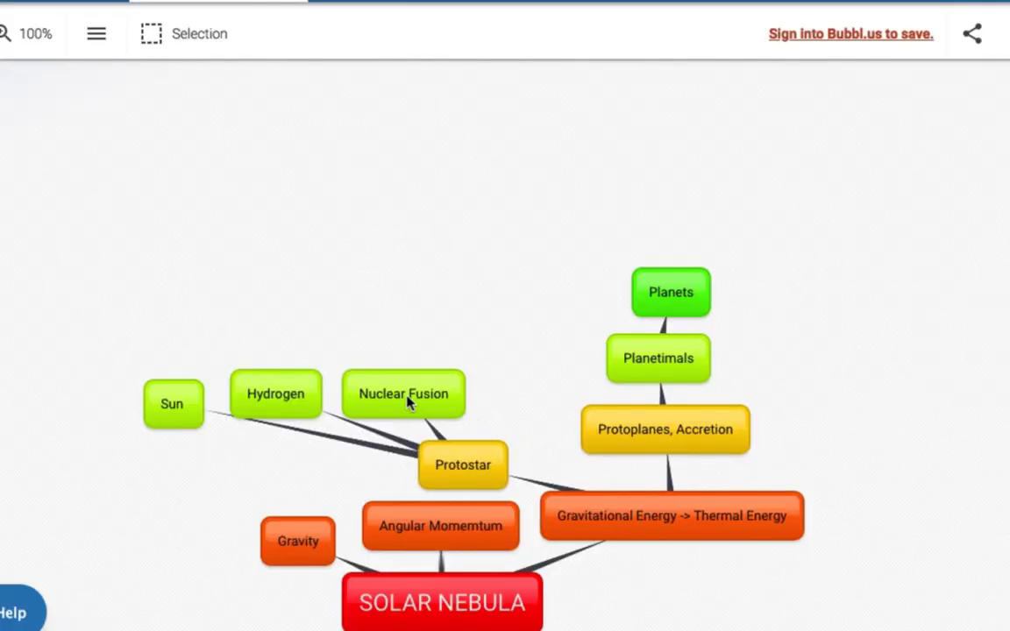
- Add a child bubble labelled "Elements lighter than Fe-56" to "Nuclear Fusion" and place it directly above its parent
mouse_move(409, 397)
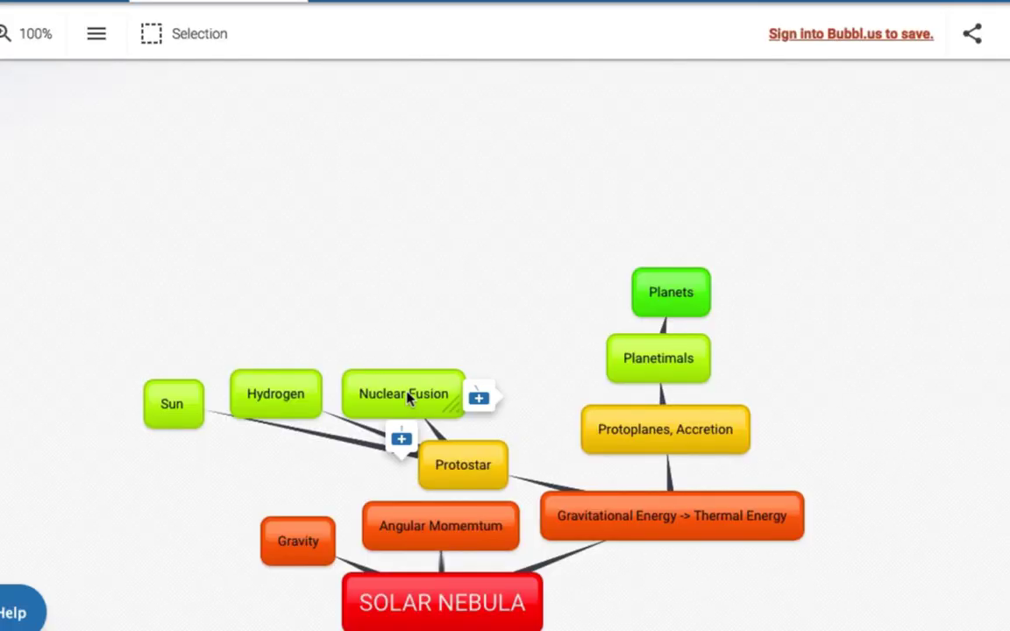
left_click(397, 439)
type("Elements lighter than ")
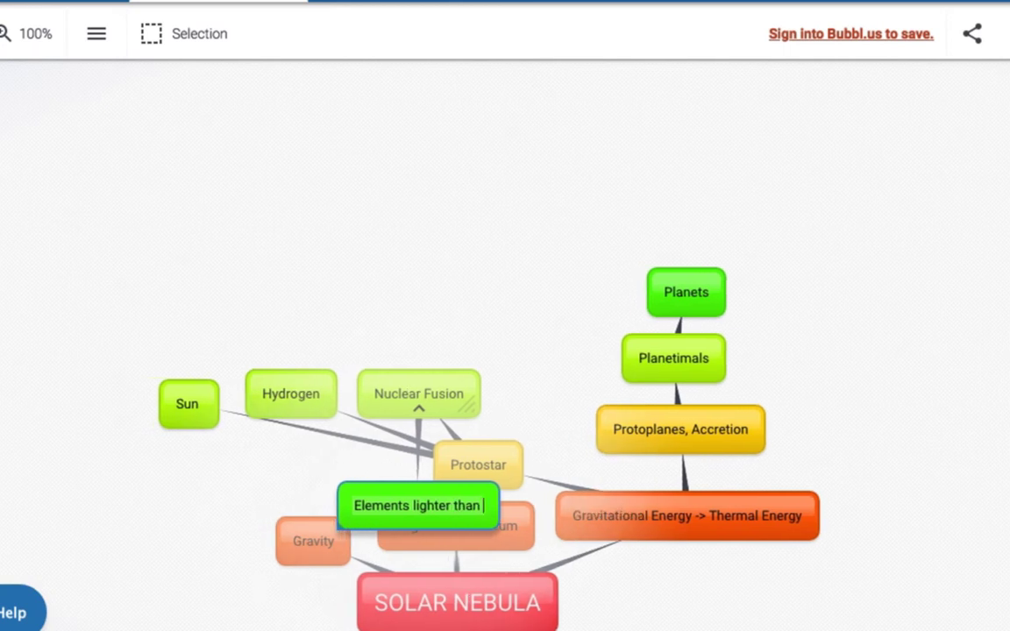
type("Fe-56")
key("Return")
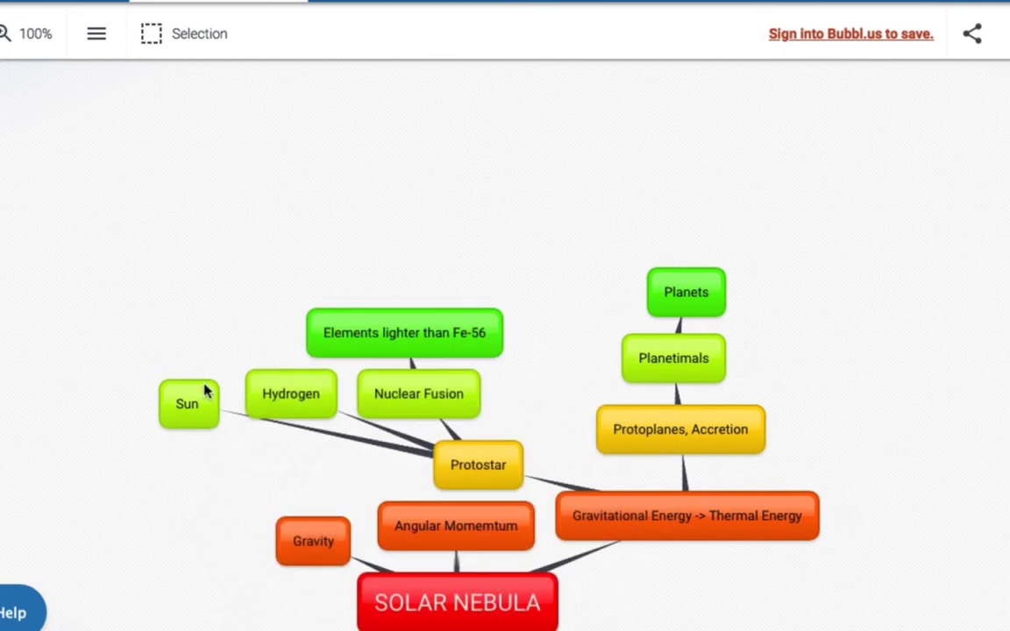
- Add a child bubble labelled "Supernovae" to "Sun" and place it above and slightly to the right of its parent
left_click(207, 391)
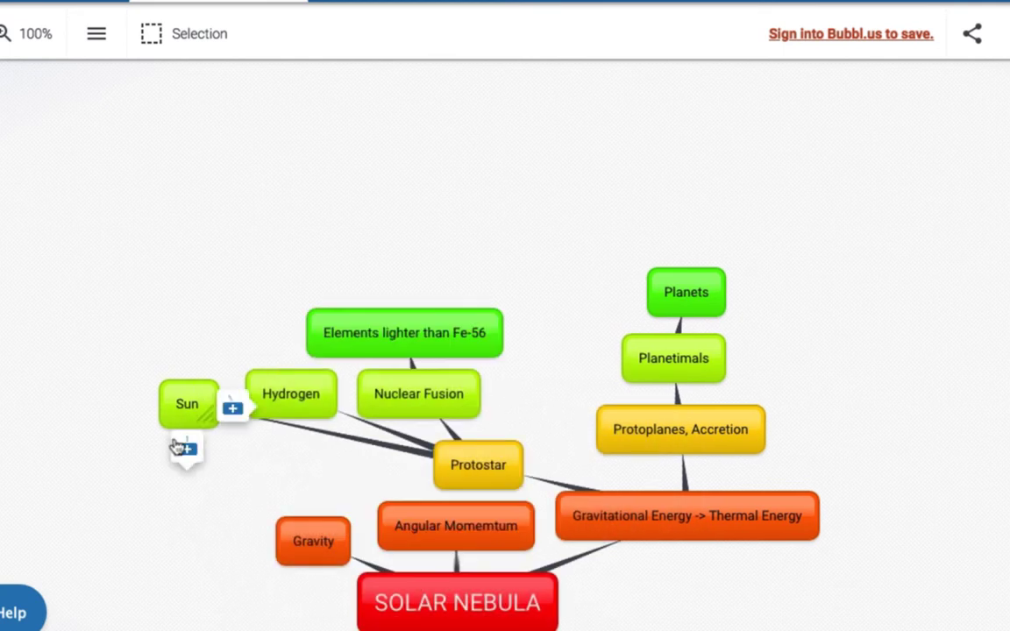
left_click(178, 447)
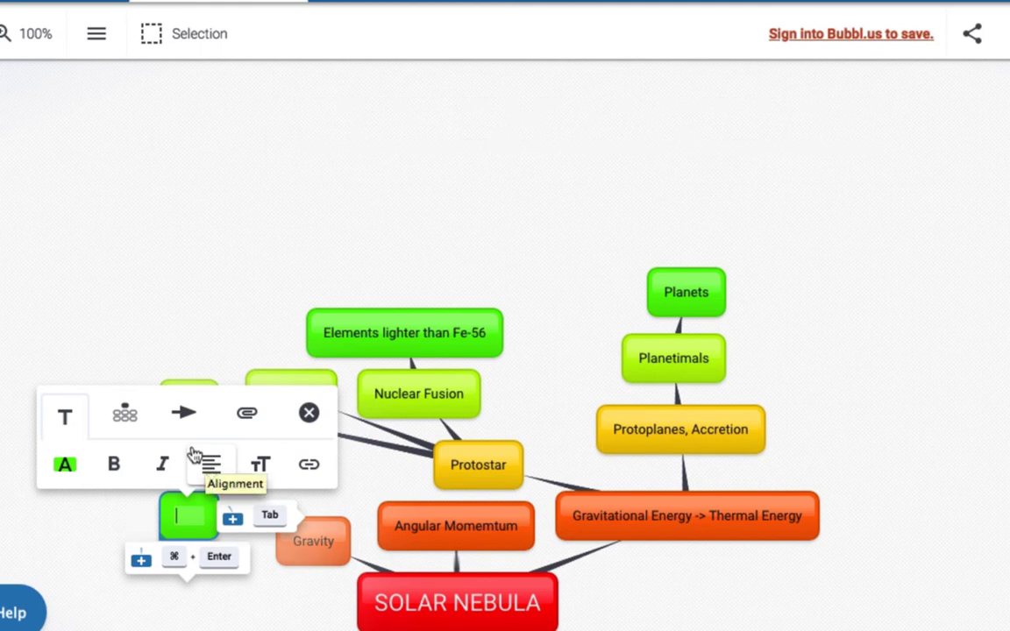
type("S")
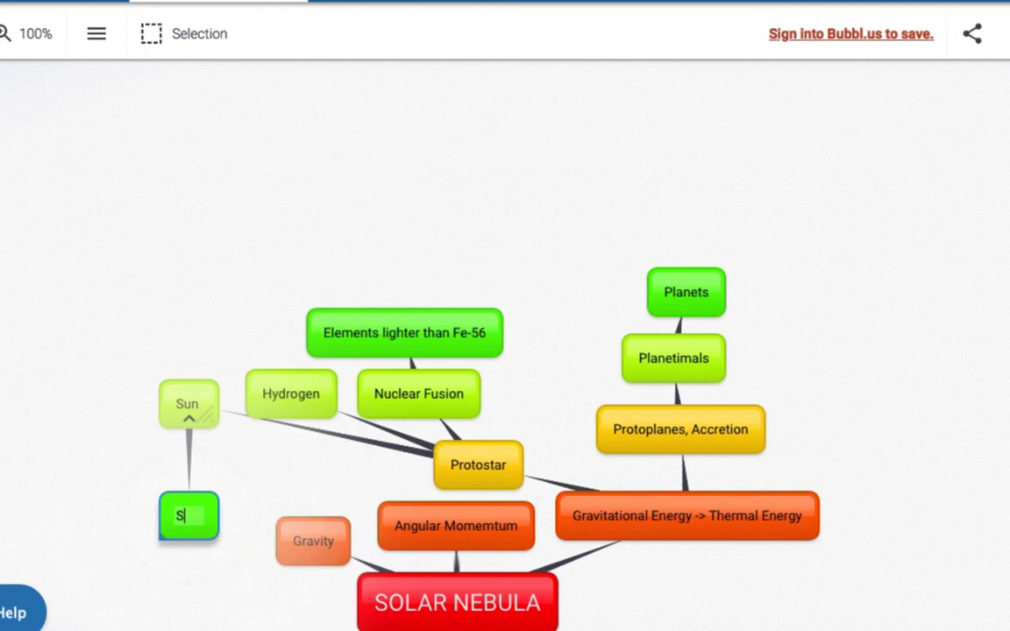
type("upern")
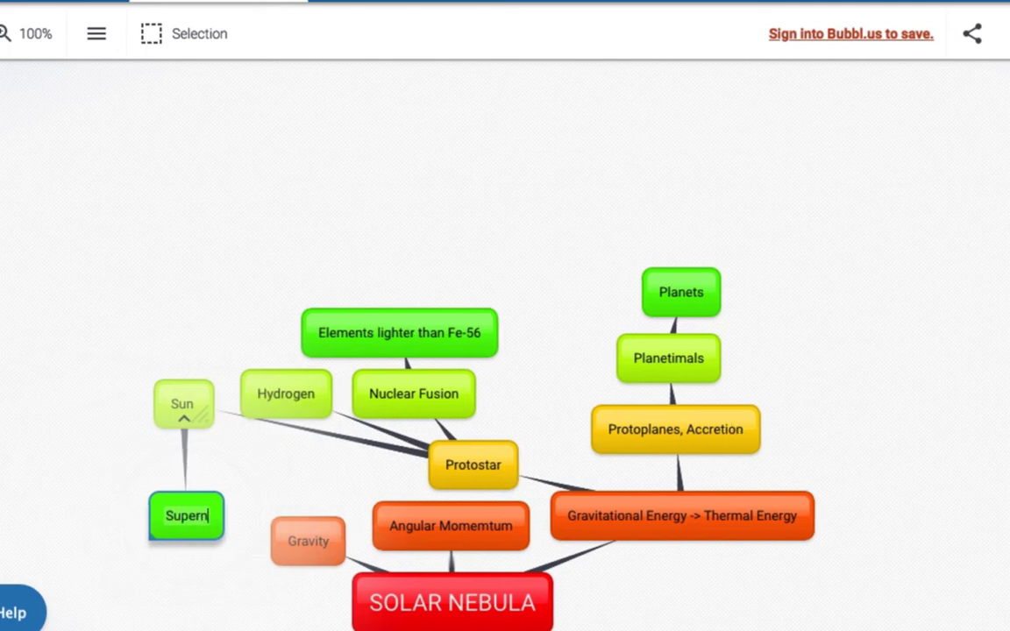
type("ovae")
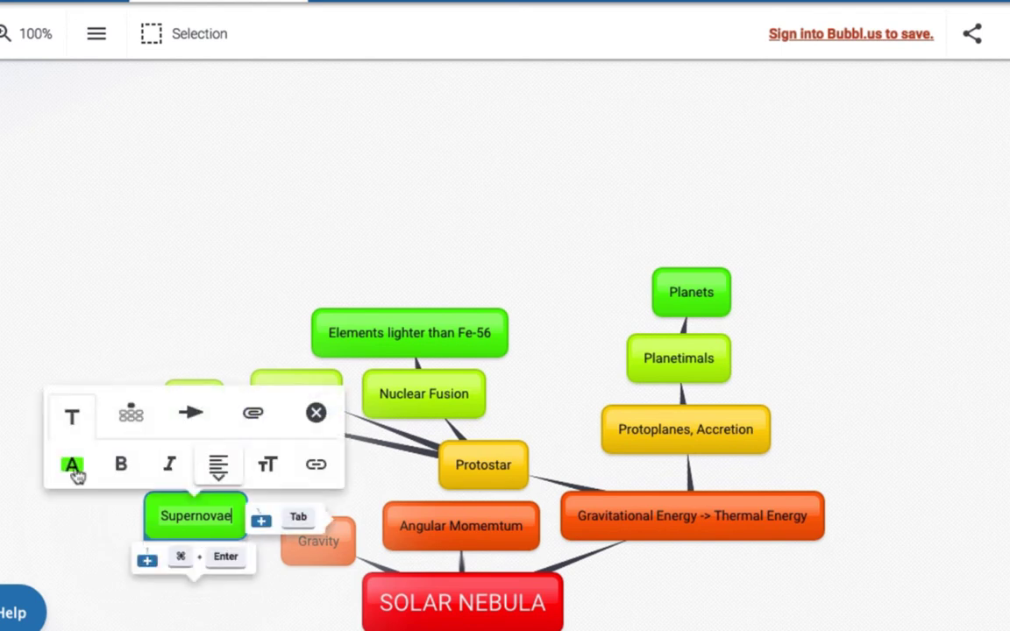
left_click(55, 500)
left_click_drag(170, 521, 211, 290)
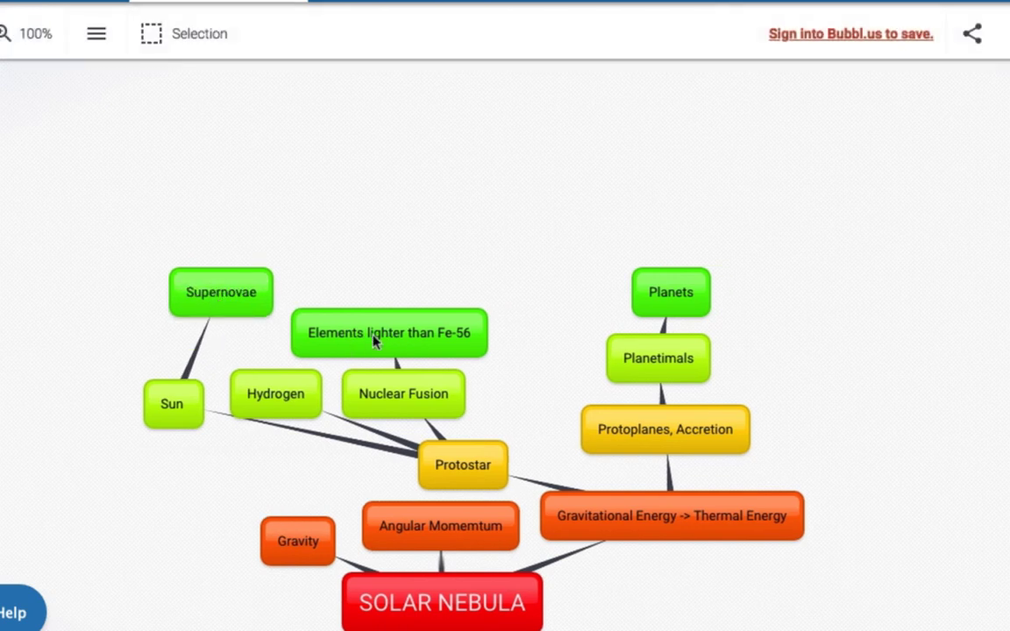
- Add a child bubble labelled "Elements heavier than Fe-56" to "Supernovae" and place it above and to the right of its parent
mouse_move(381, 348)
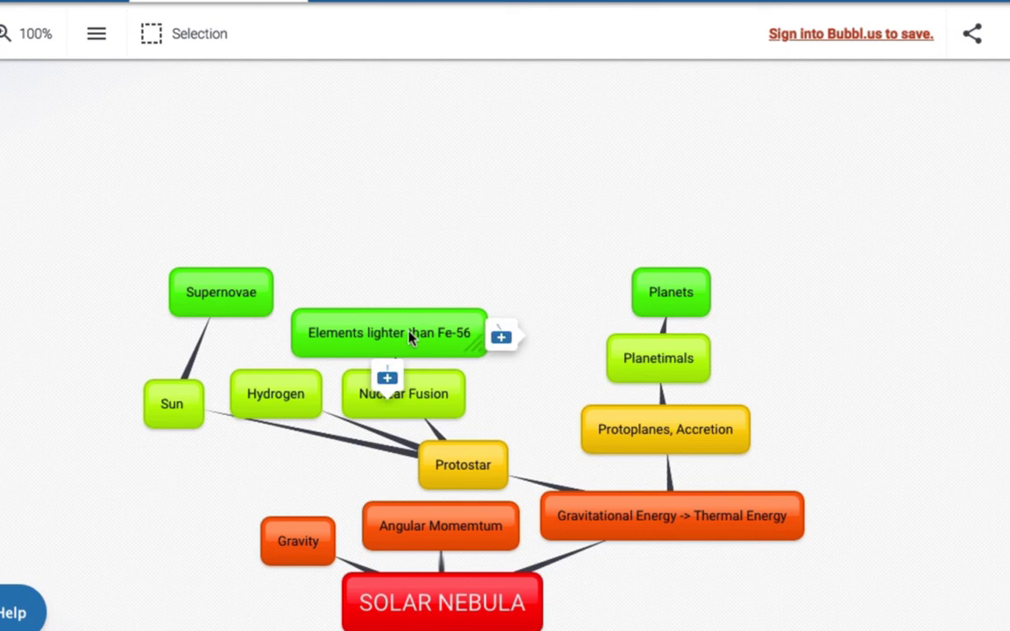
mouse_move(382, 389)
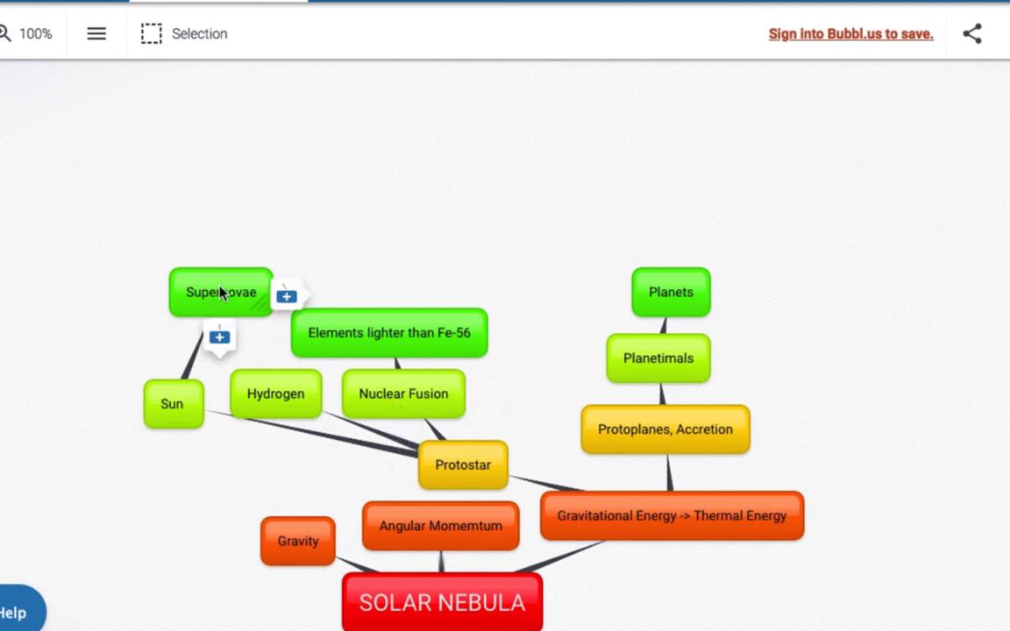
left_click(215, 338)
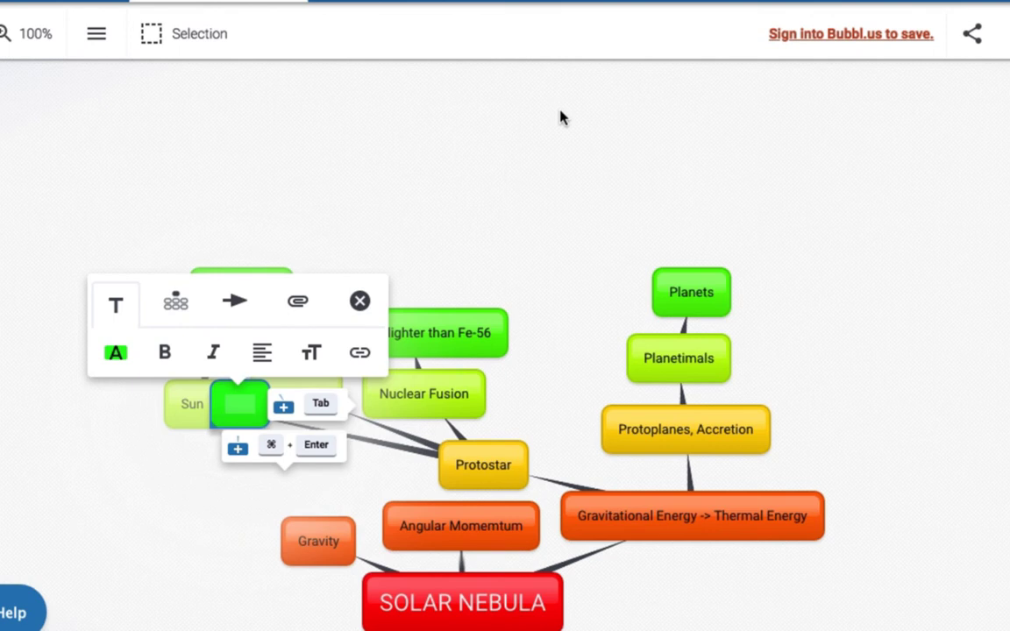
type("Elements heavier than Fe-56")
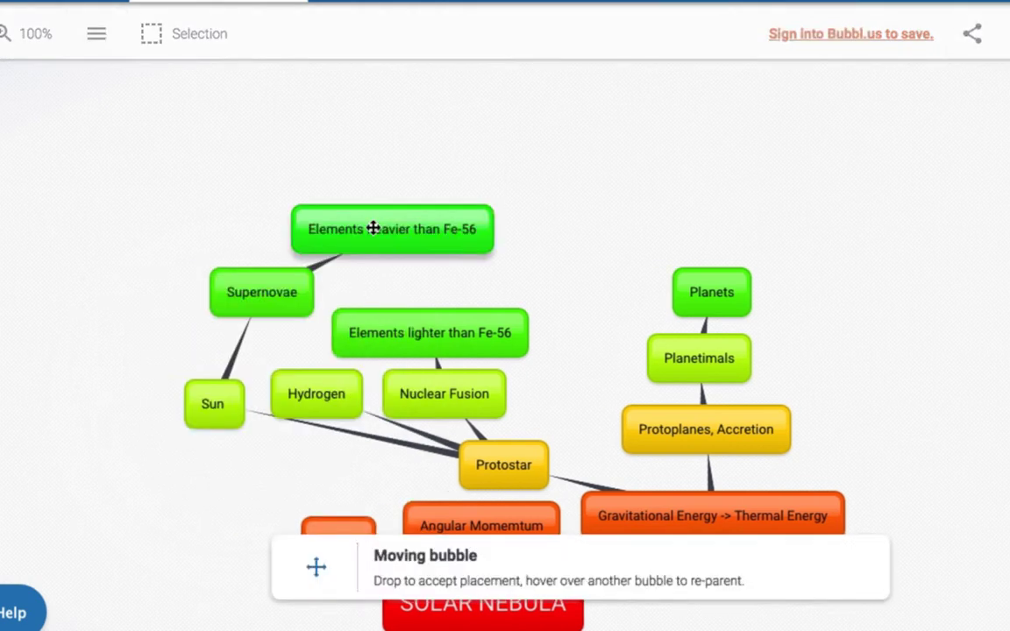
left_click_drag(372, 228, 363, 243)
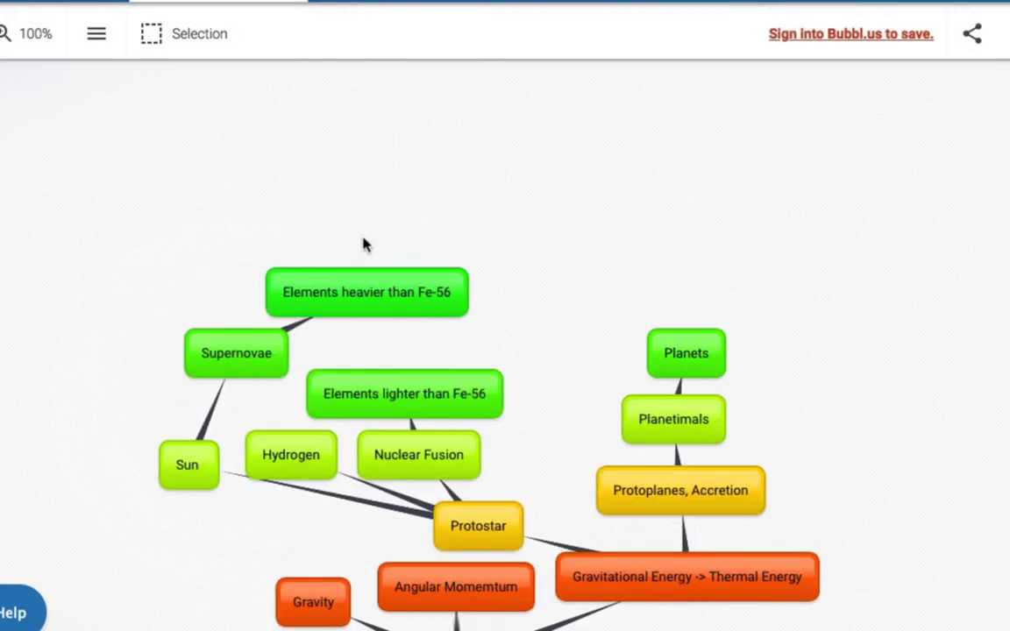
- Switch to the assignment page and highlight the term about Earth's gravitational differentiation and stratification in the list of ideas
left_click_drag(429, 393, 543, 331)
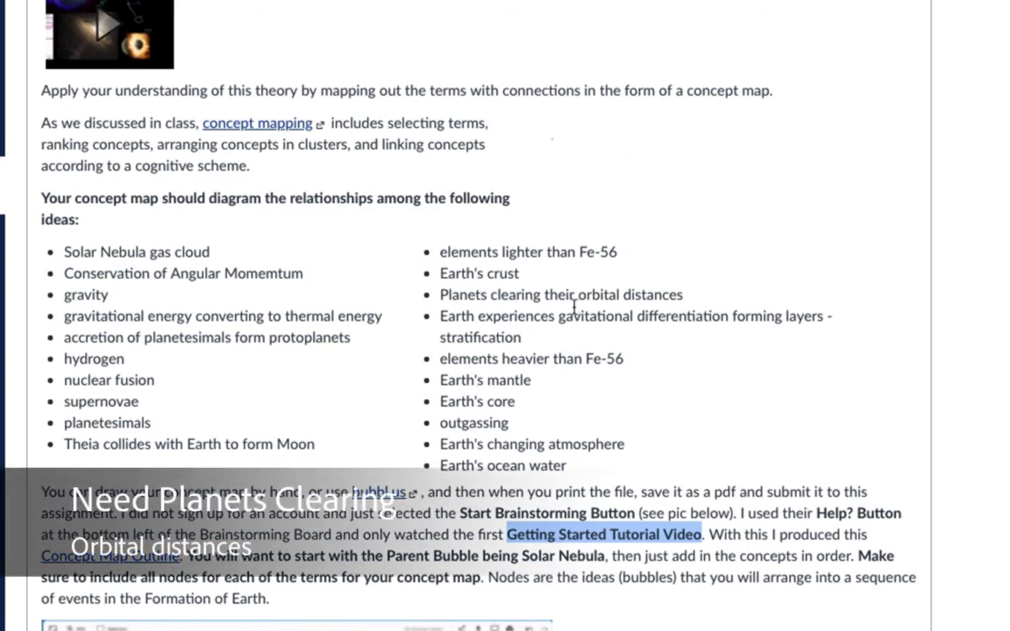
left_click_drag(436, 314, 519, 335)
left_click(428, 311)
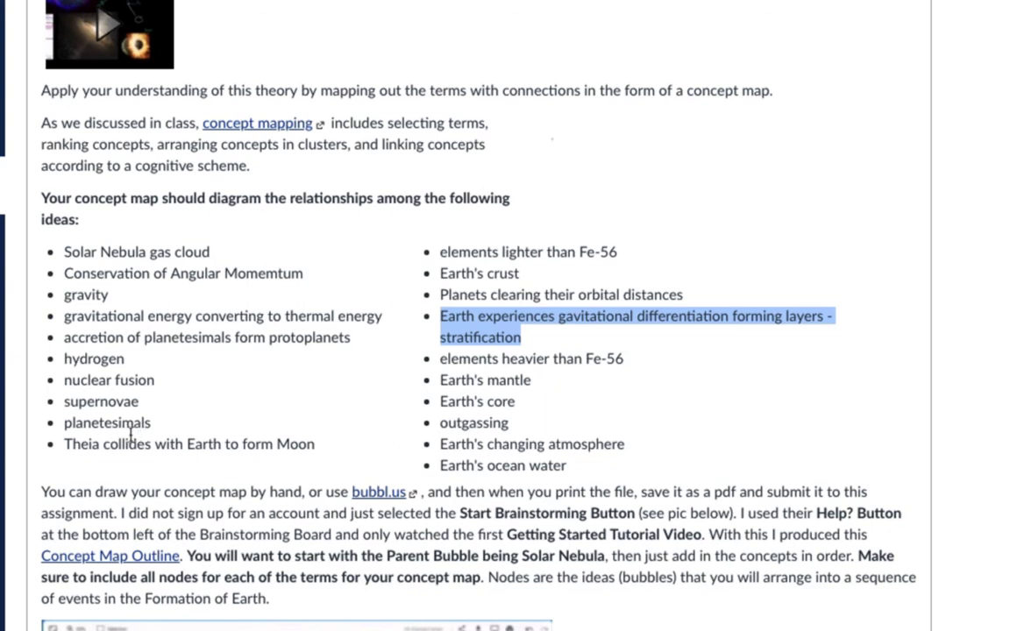
scroll(289, 431, "up", 2)
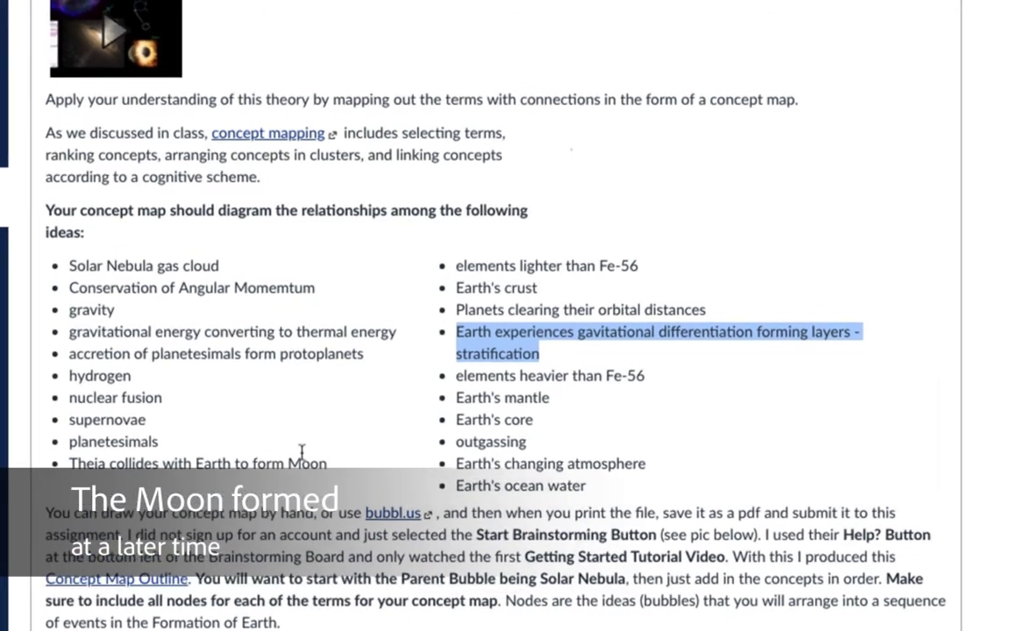